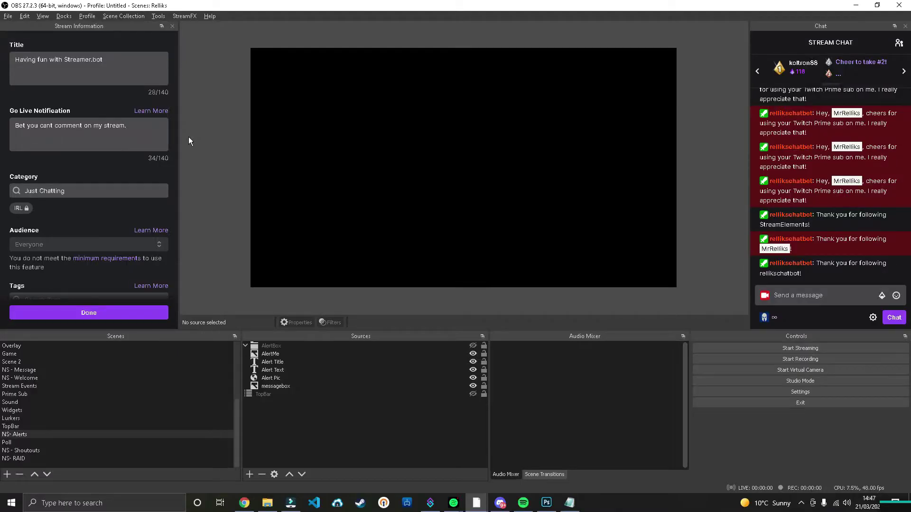
Make the AlertBox group visible in the NS - Alerts scene to preview the follower alert card.
click(473, 347)
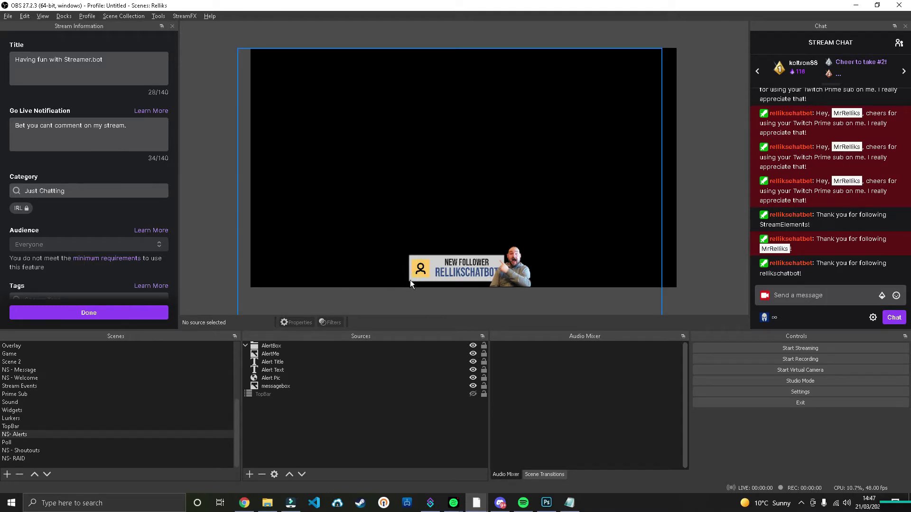
Hide AlertBox again and create a new scene named 'NS alerts - Youtube'.
click(475, 346)
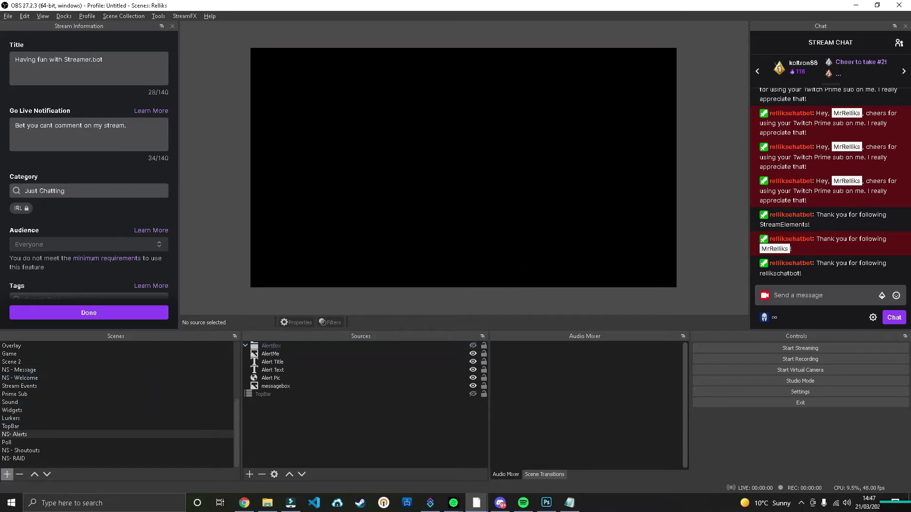
click(7, 474)
text(N)
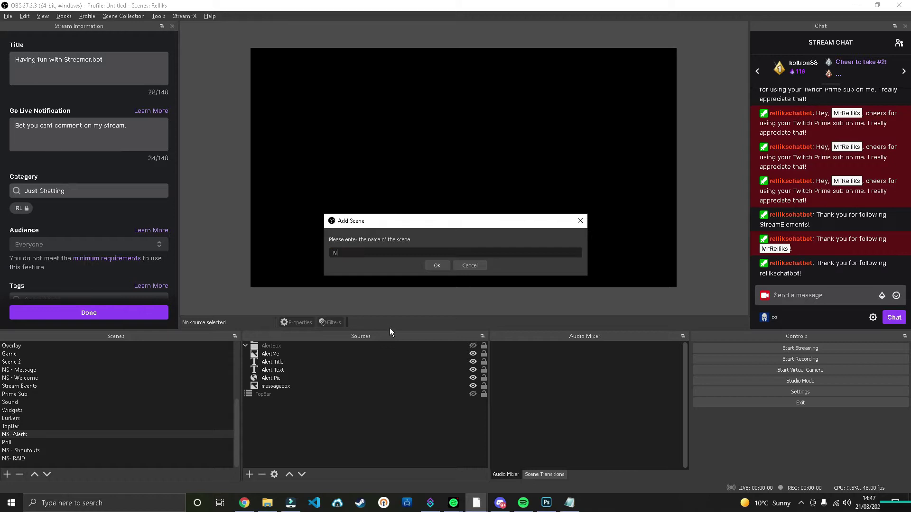
text(S alerts - Youtube)
key(Return)
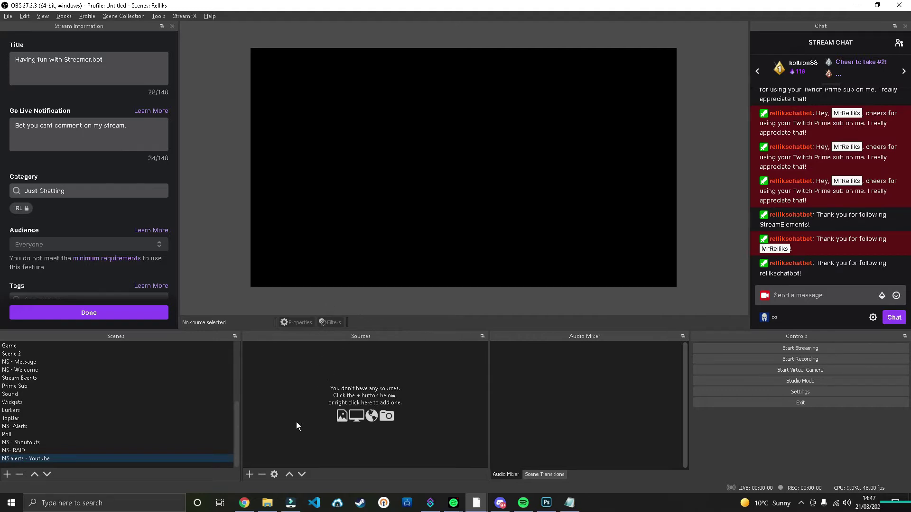
Add an image source named 'messagebox' to the new scene and select it.
click(251, 473)
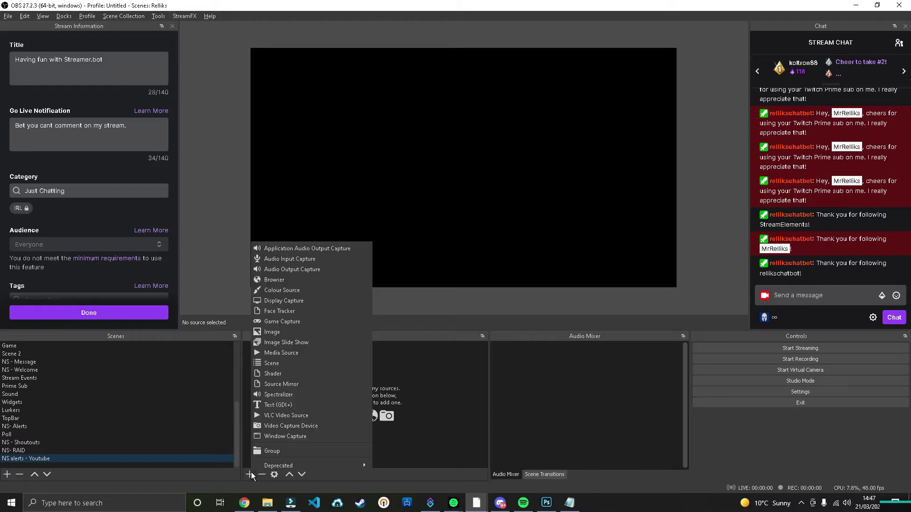
click(300, 333)
text(messagebox)
key(Return)
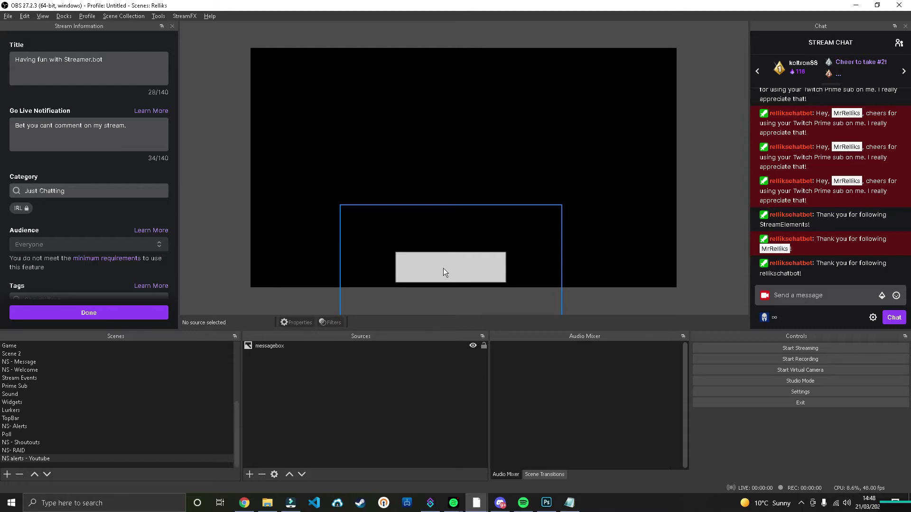
click(335, 405)
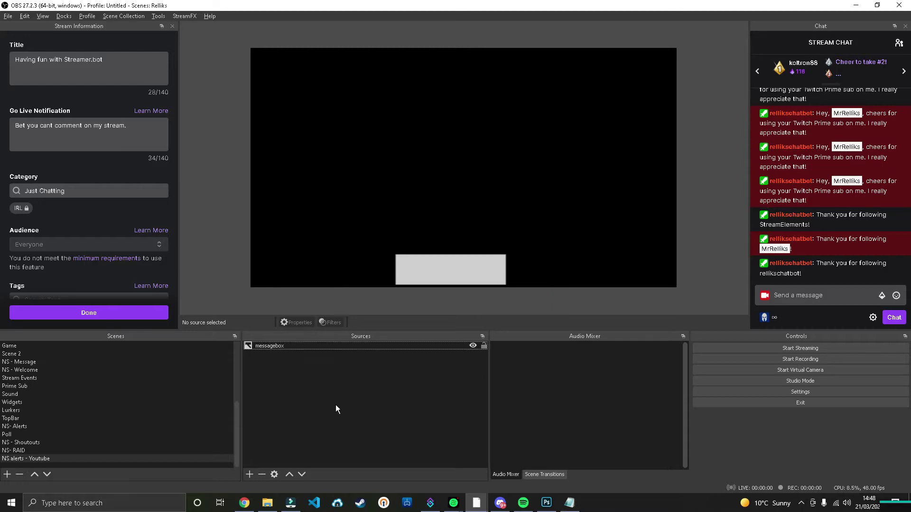
Add a browser source named 'AlertProfilePic' with width and height 300.
click(253, 475)
click(298, 283)
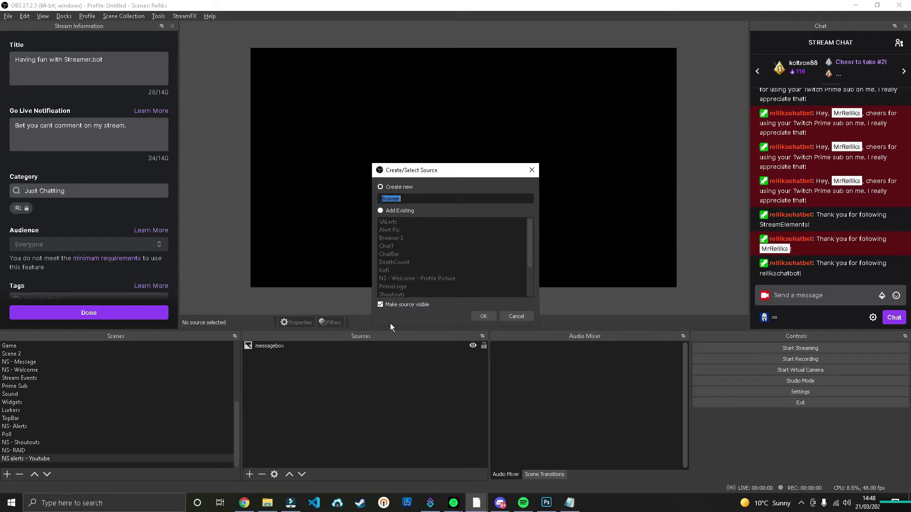
text(AlertProfiel)
key(BackSpace)
key(BackSpace)
text(lePic)
key(Return)
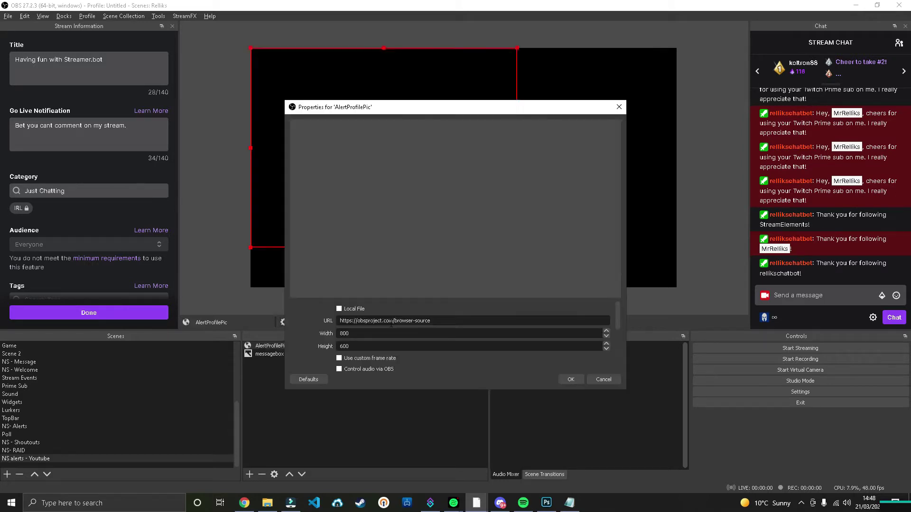
drag(366, 330, 320, 335)
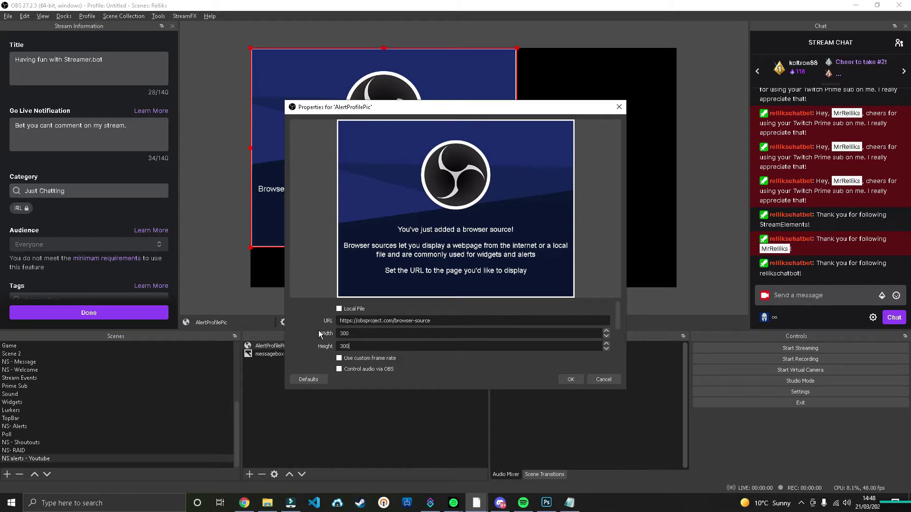
click(570, 380)
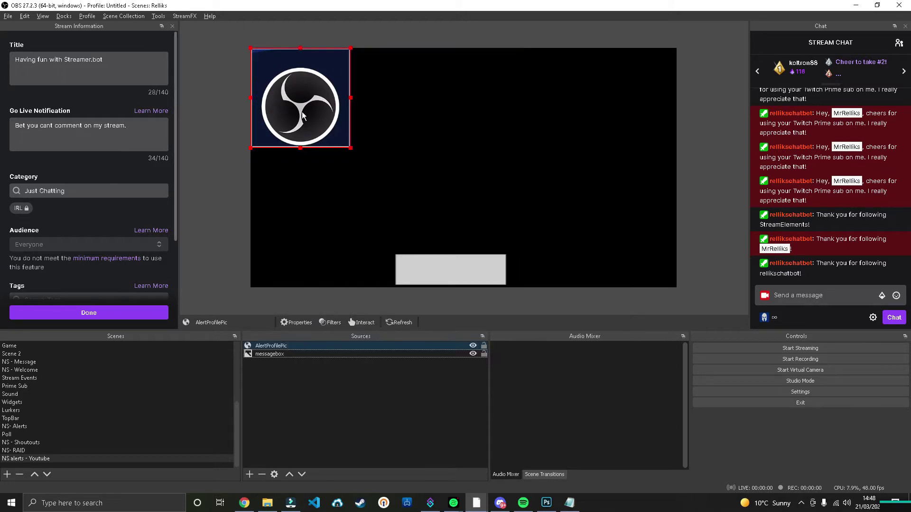
Shrink AlertProfilePic to about a third and move it over the message box's left end.
drag(351, 48, 420, 259)
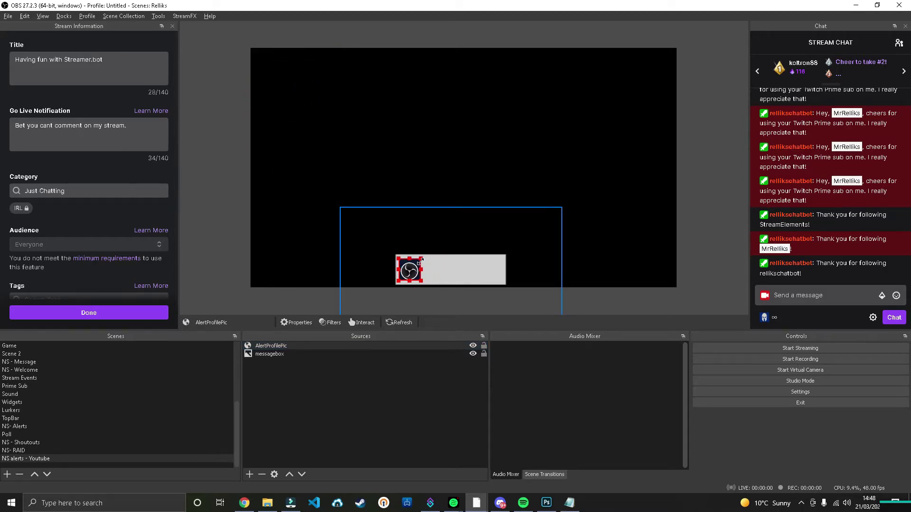
click(240, 212)
mouse_move(408, 272)
mouse_down()
mouse_move(412, 257)
mouse_move(402, 262)
mouse_up()
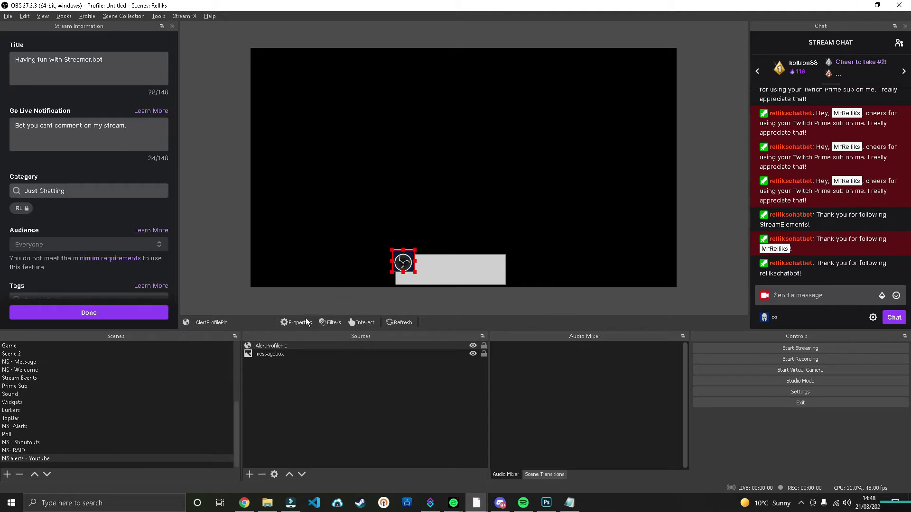
Set the messagebox's positional alignment to Centre and shift it slightly down and right.
click(268, 354)
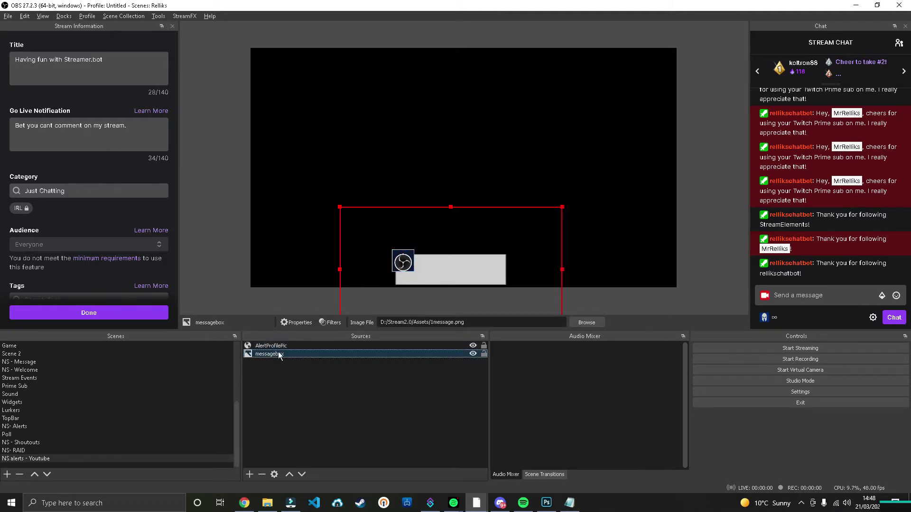
right_click(278, 352)
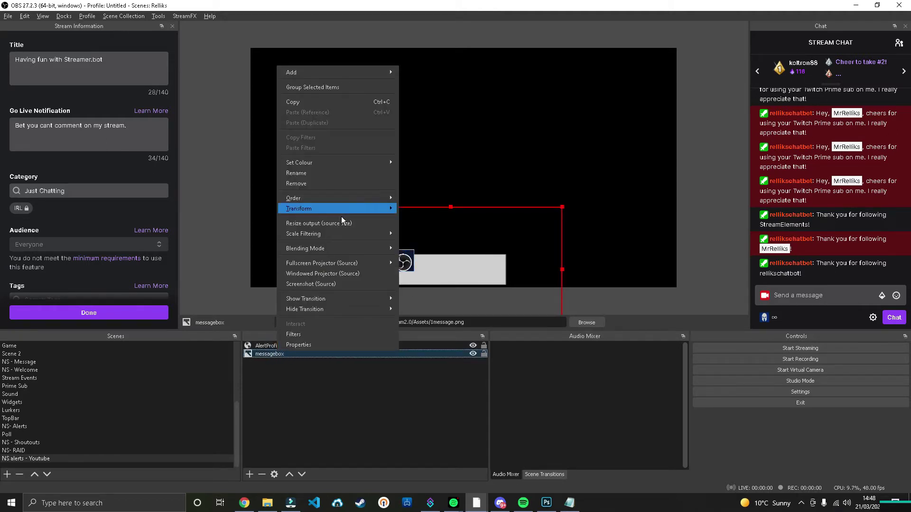
mouse_move(345, 211)
click(428, 210)
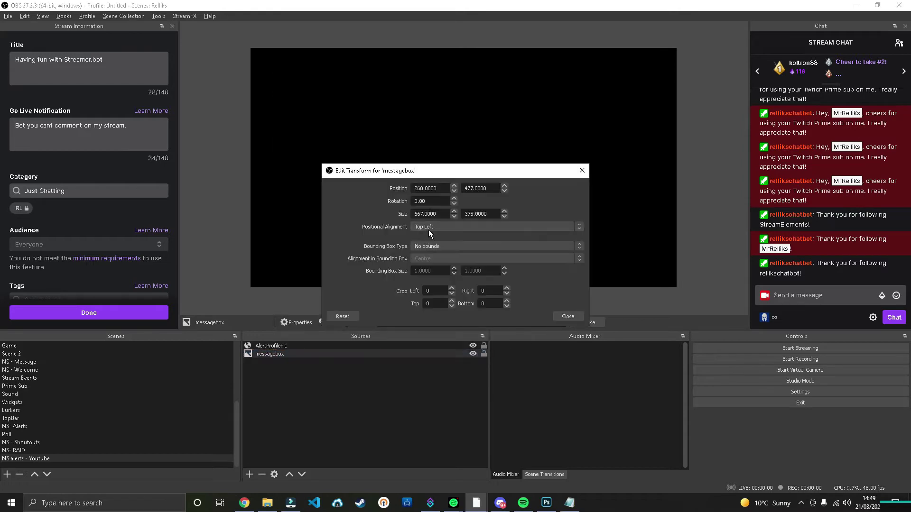
click(428, 228)
click(431, 255)
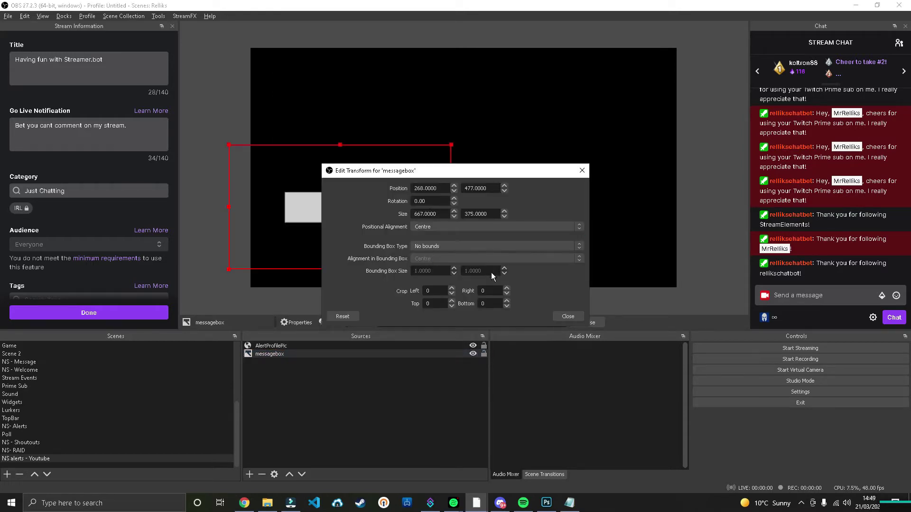
click(565, 320)
drag(335, 196, 449, 254)
Set AlertProfilePic's positional alignment to Centre and nudge it inside the message box.
click(292, 346)
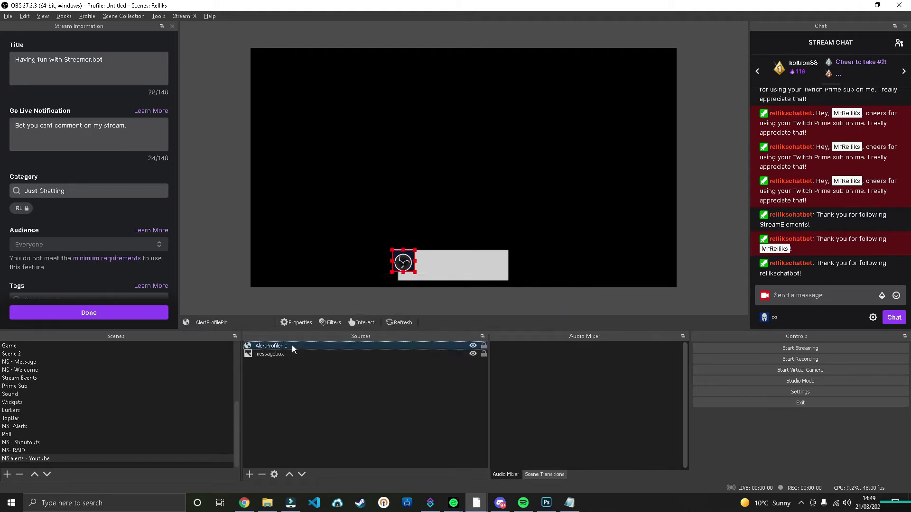
right_click(292, 346)
mouse_move(358, 190)
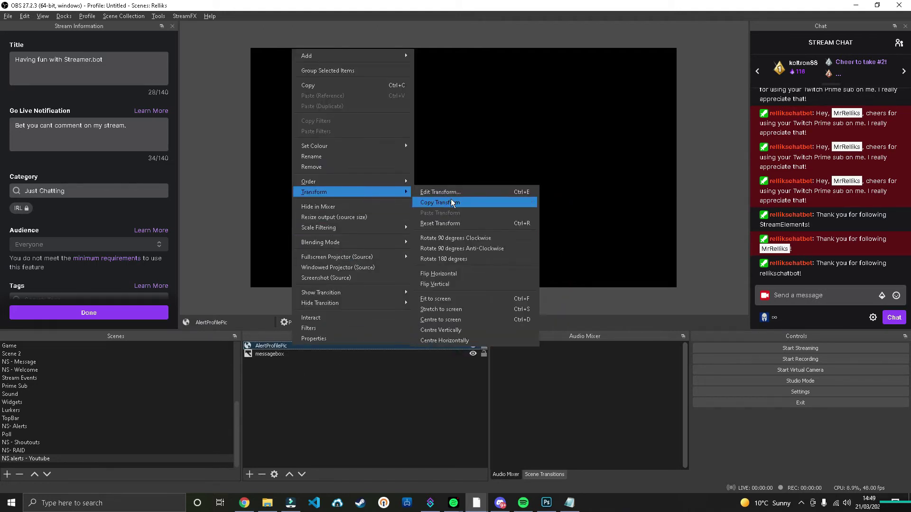
click(452, 193)
click(434, 226)
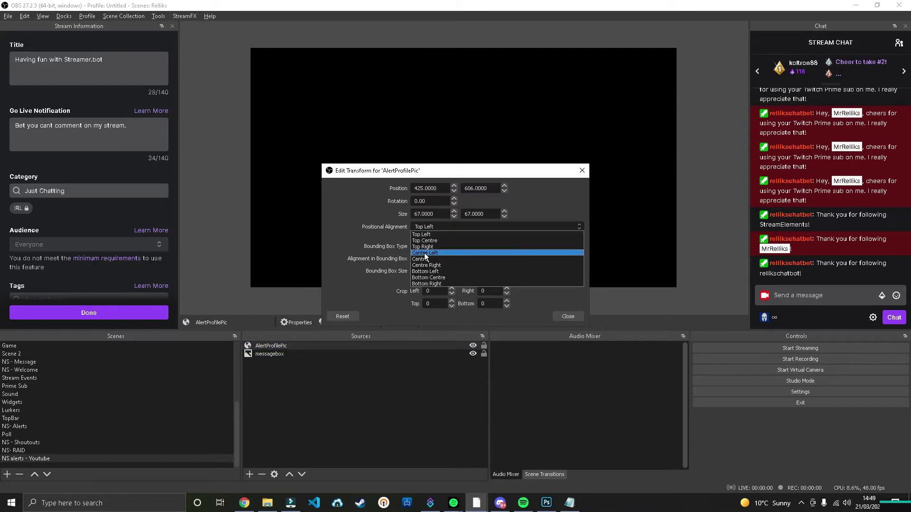
click(422, 259)
click(568, 316)
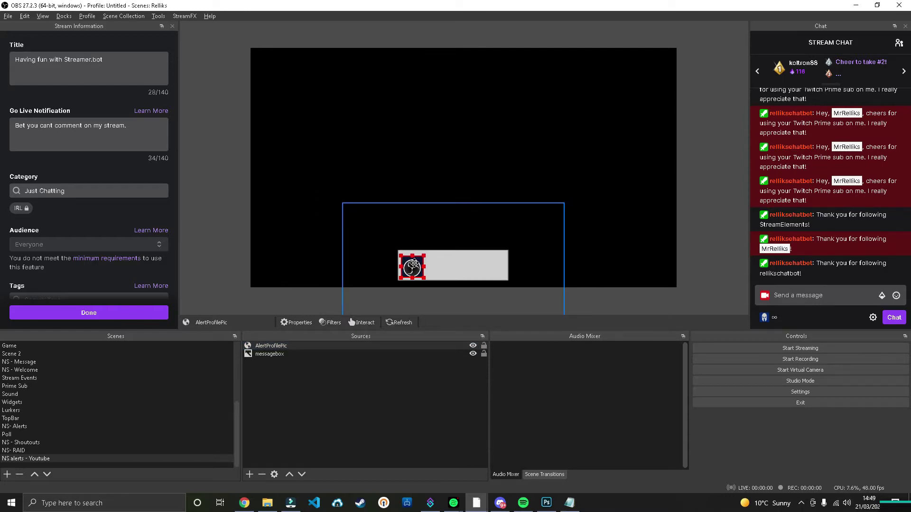
drag(414, 263, 413, 262)
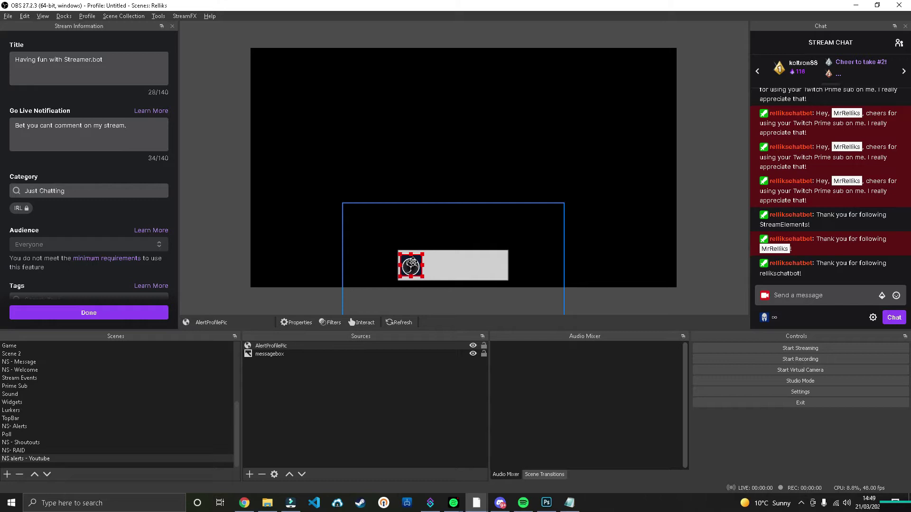
Add a Text (GDI+) source named 'YoutubeAlertAlertType' reading 'New Follower'.
click(332, 404)
click(249, 475)
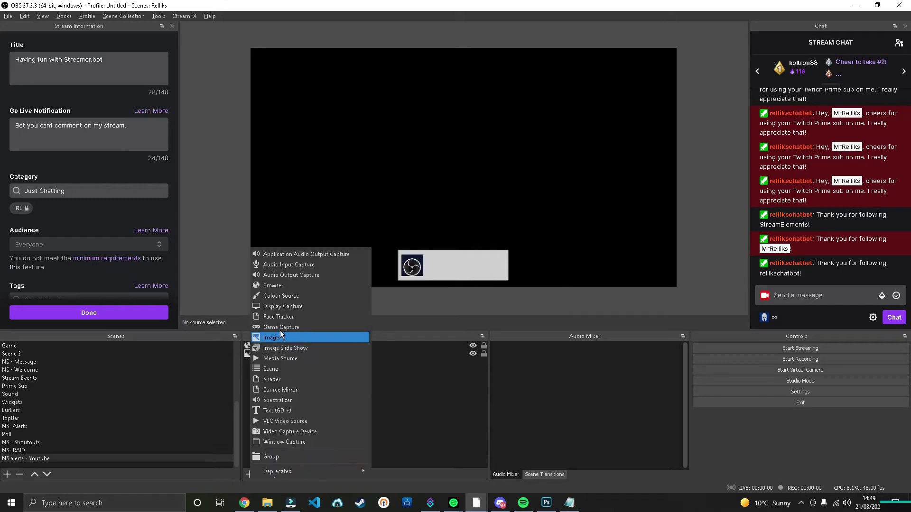
click(284, 410)
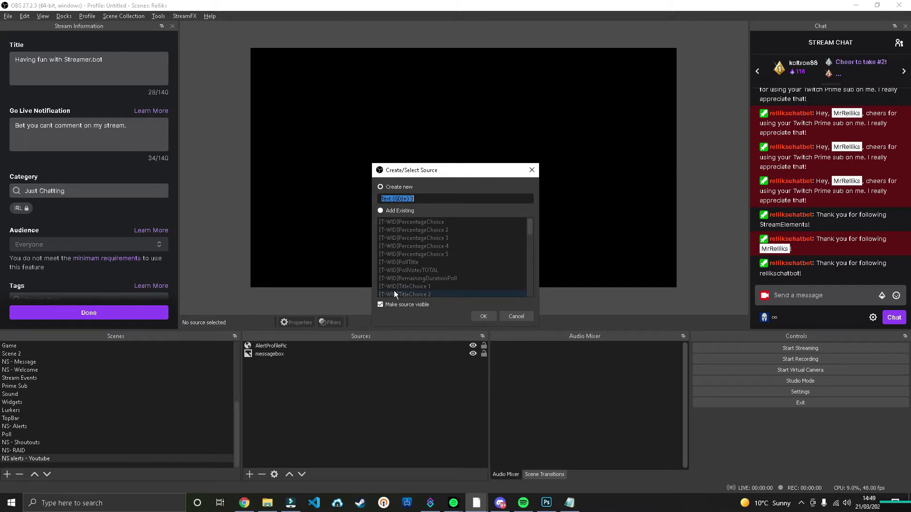
text(YoutubeAl)
text(e)
text(rtAler)
text(t\)
key(BackSpace)
text(Type)
key(Return)
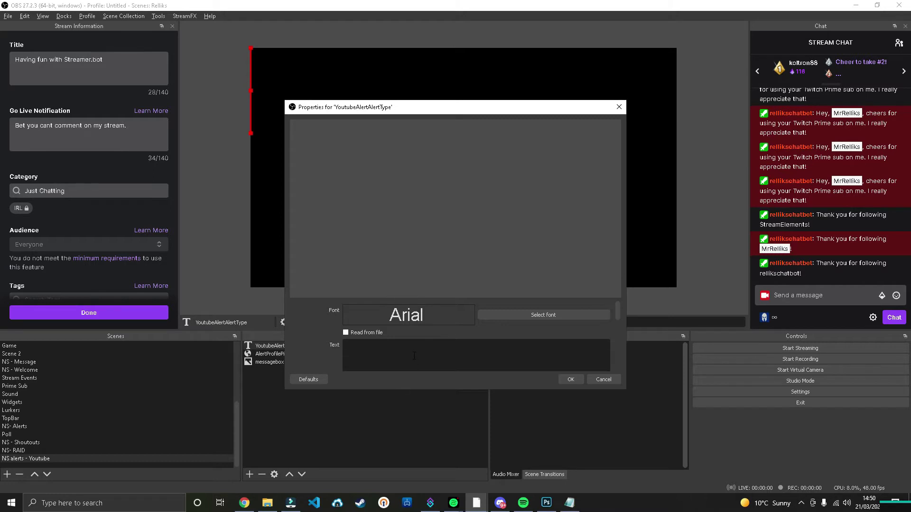
text(New Follower)
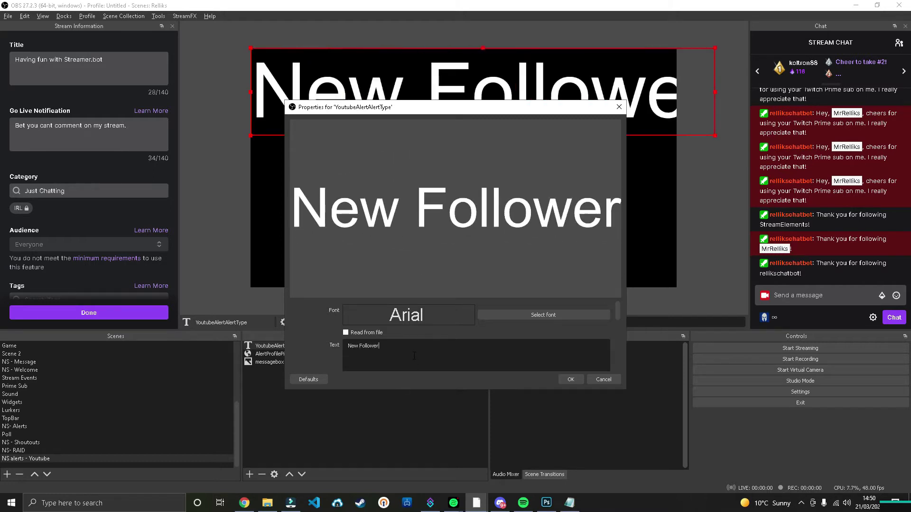
Change the alert text font to Bebas Neue and darken its colour.
click(554, 316)
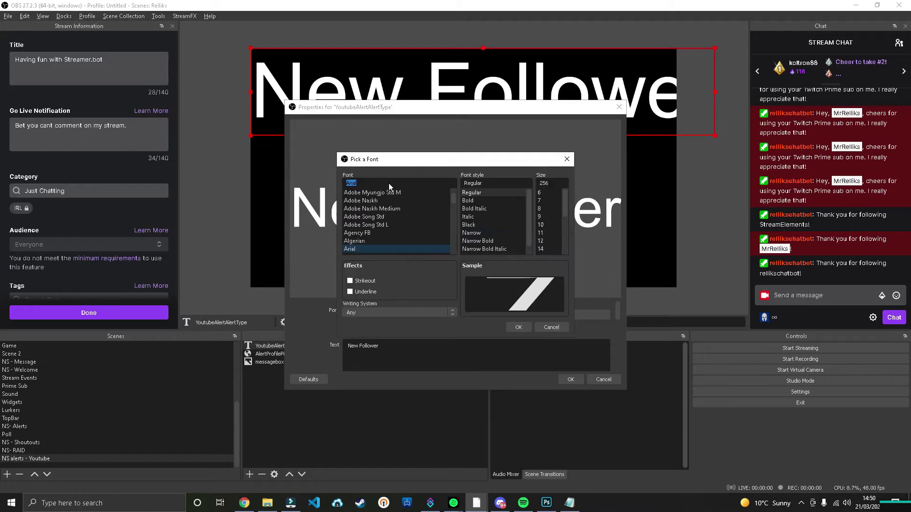
click(370, 250)
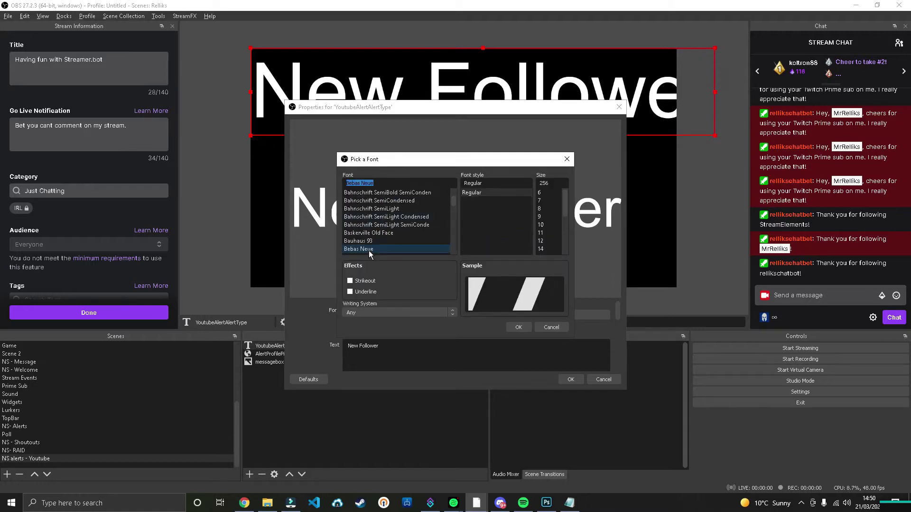
click(519, 328)
click(562, 309)
click(567, 247)
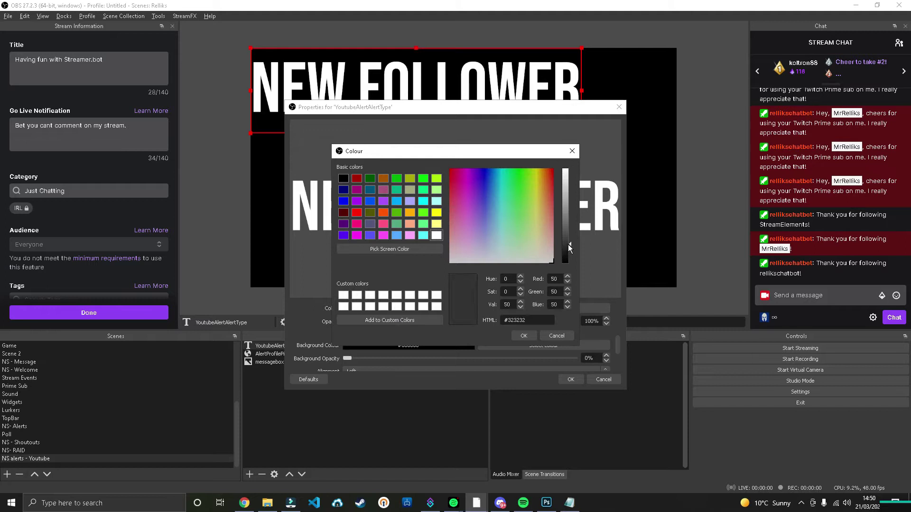
Centre-align NEW FOLLOWER, move it into the message box and shrink it to fit.
right_click(293, 347)
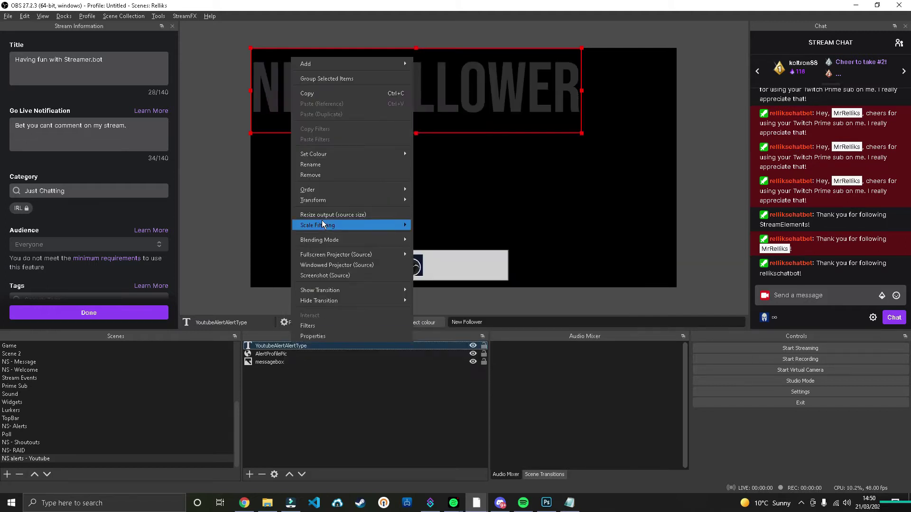
mouse_move(333, 196)
click(478, 201)
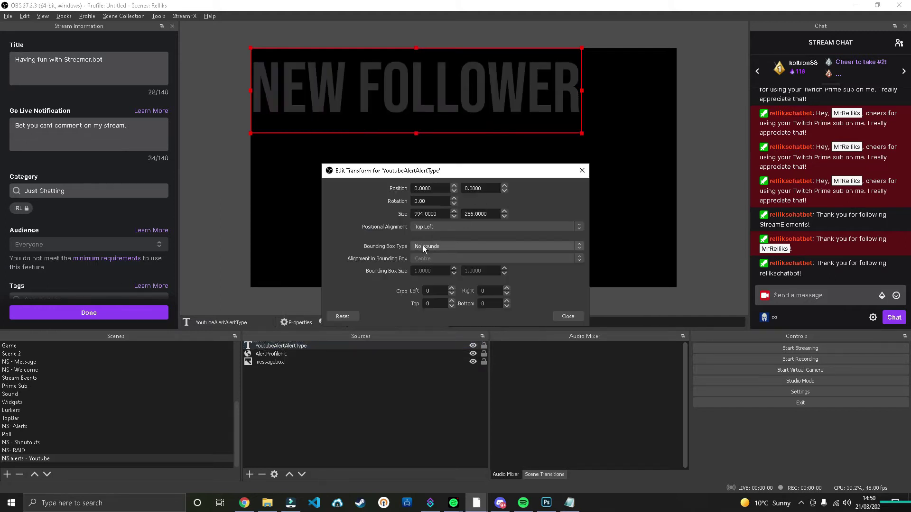
click(430, 227)
click(430, 259)
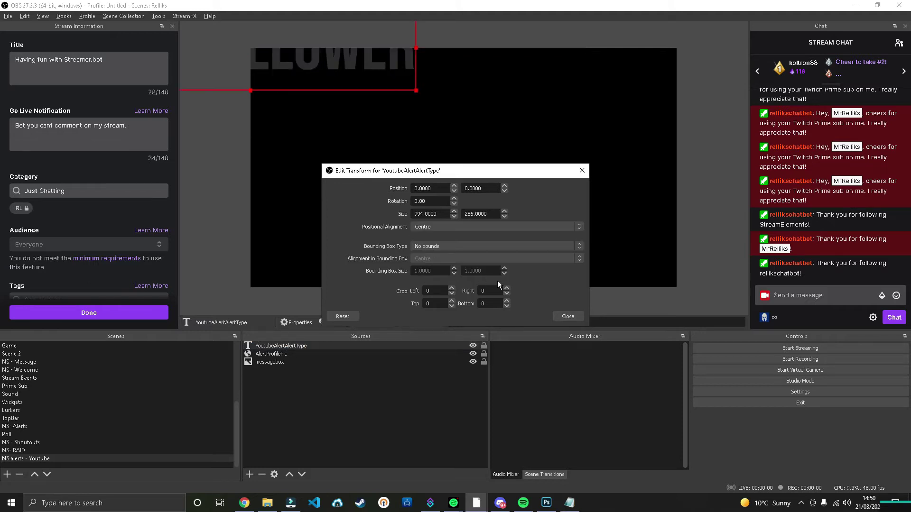
click(565, 316)
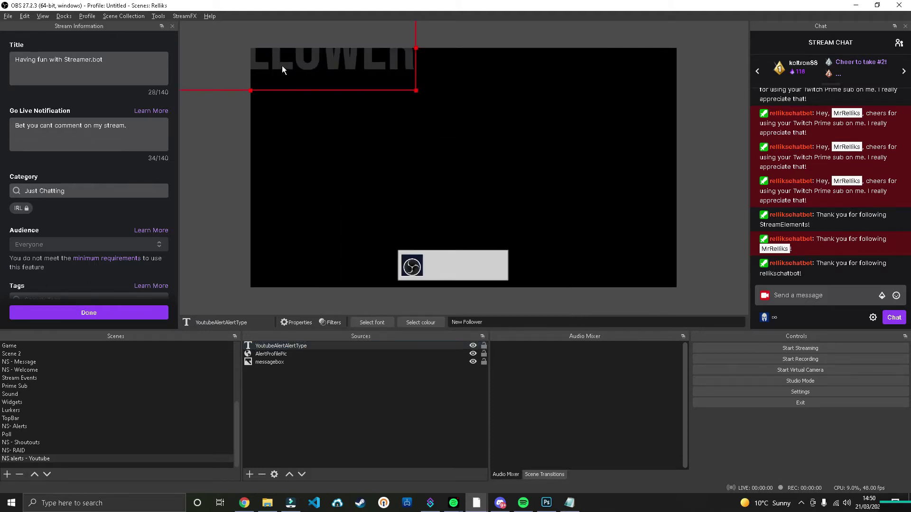
drag(281, 66, 493, 252)
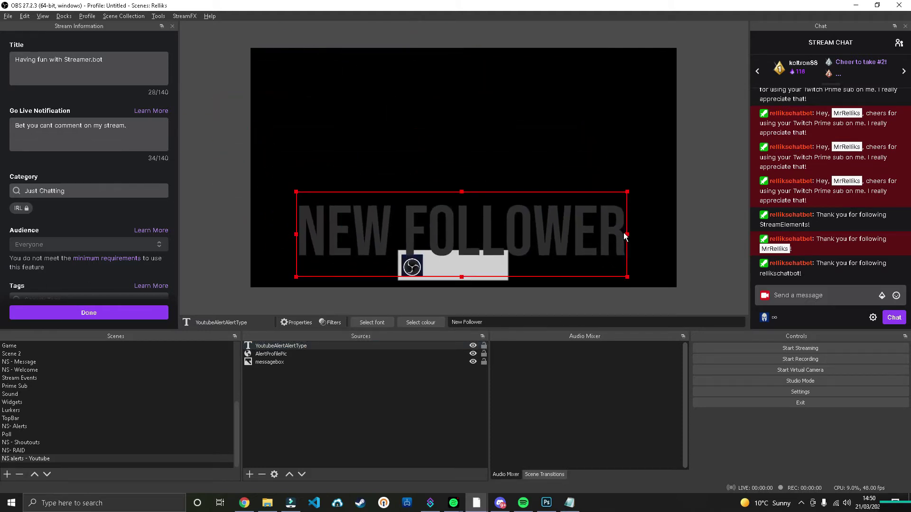
drag(626, 237, 471, 257)
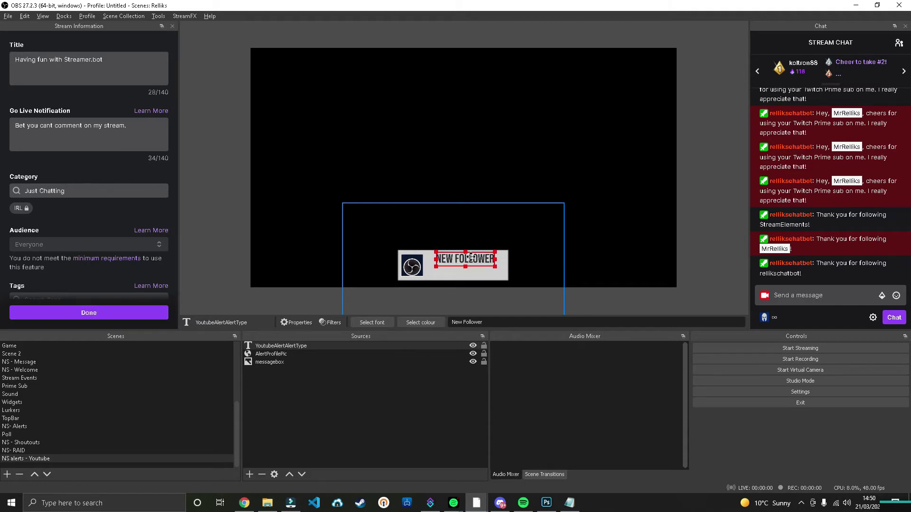
click(546, 250)
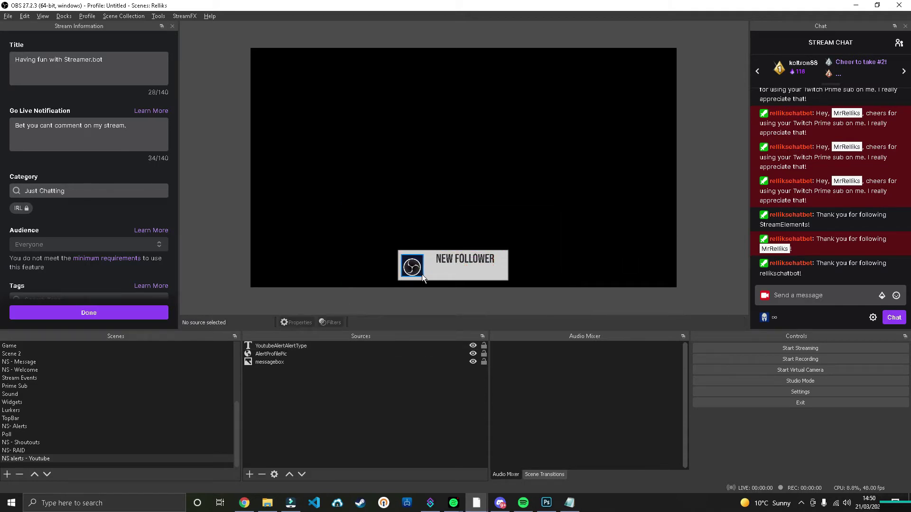
Duplicate the YoutubeAlertAlertType text and rename the copy 'Youtube Alert Follower Name'.
right_click(274, 346)
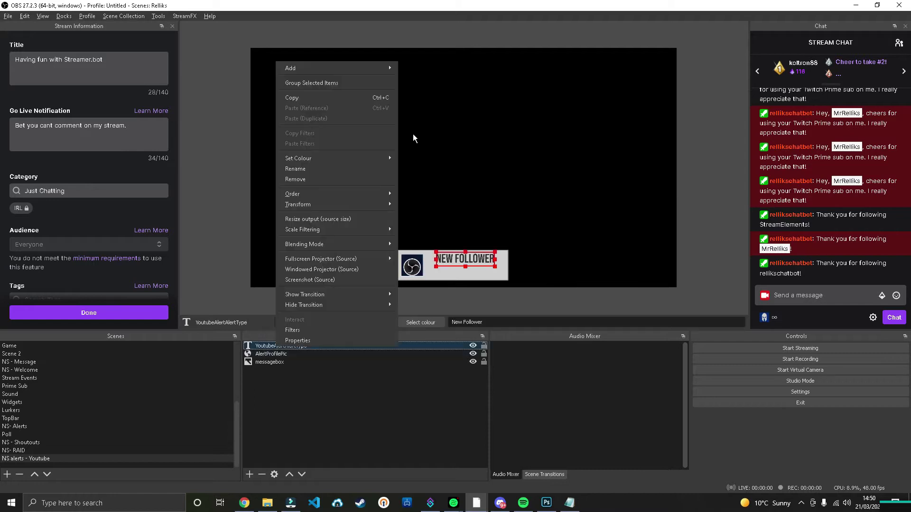
click(304, 97)
right_click(322, 170)
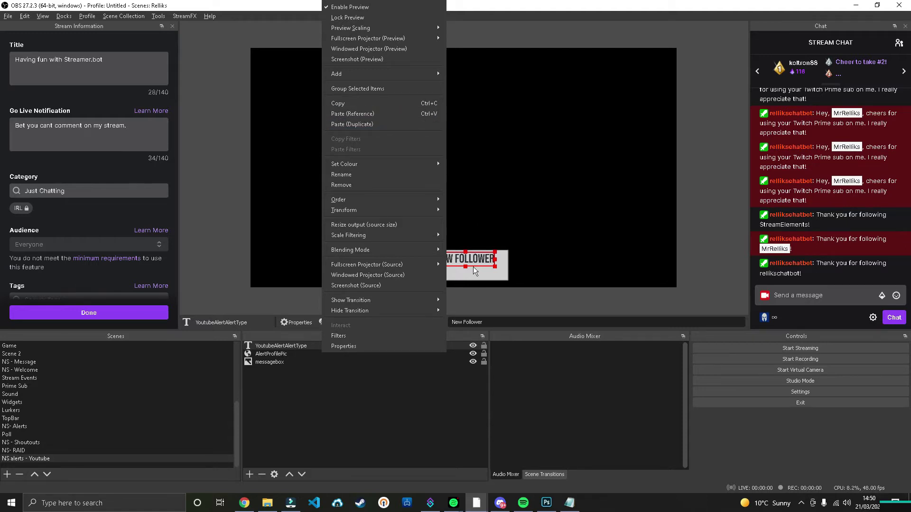
click(363, 124)
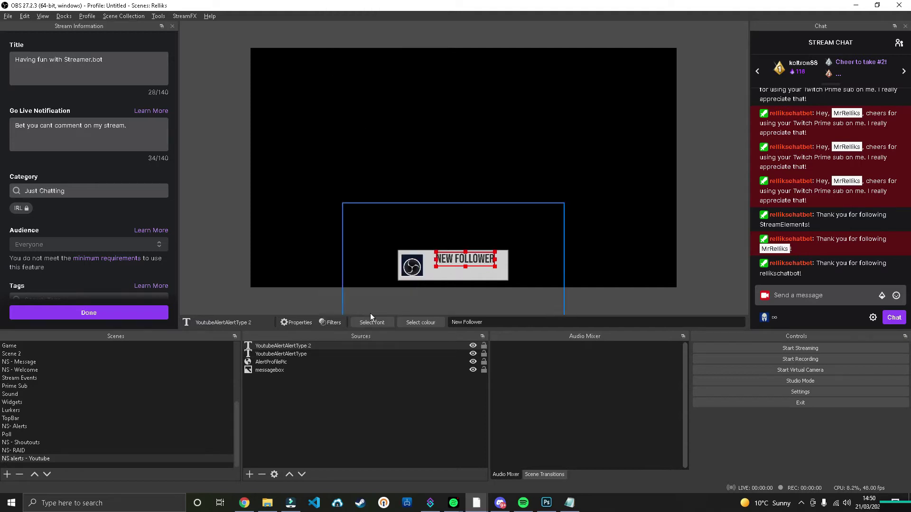
right_click(291, 347)
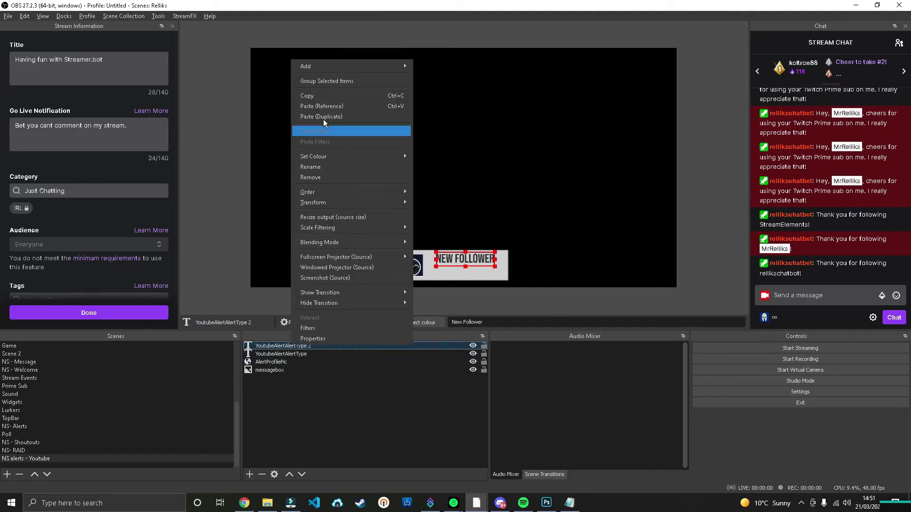
click(324, 167)
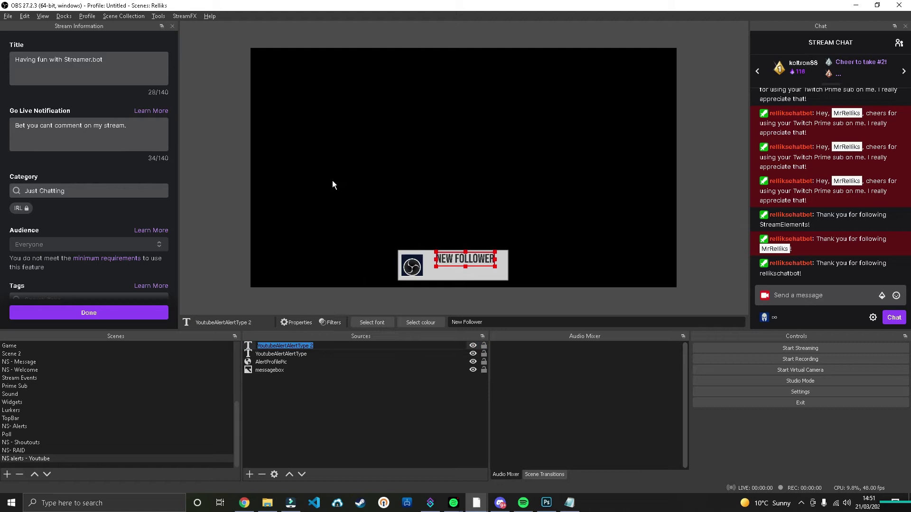
text(Youtube Alert Follower Name)
Place the duplicate below NEW FOLLOWER and change its text to 'MR RELLIKS'.
key(Return)
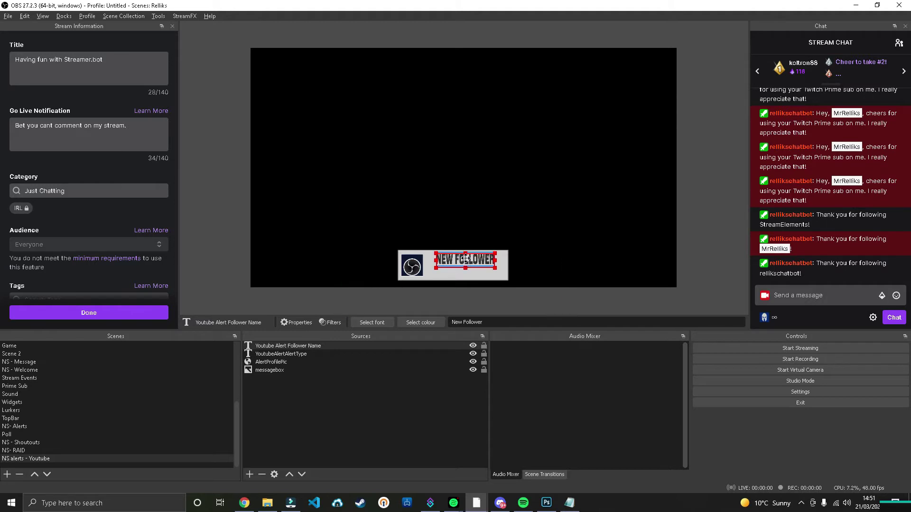
drag(466, 258, 466, 269)
double_click(294, 346)
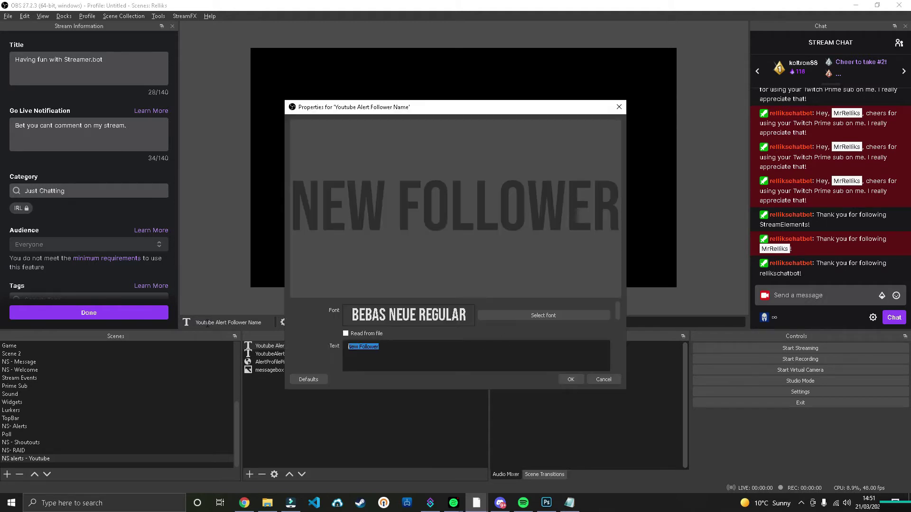
text(MR RELLIKS)
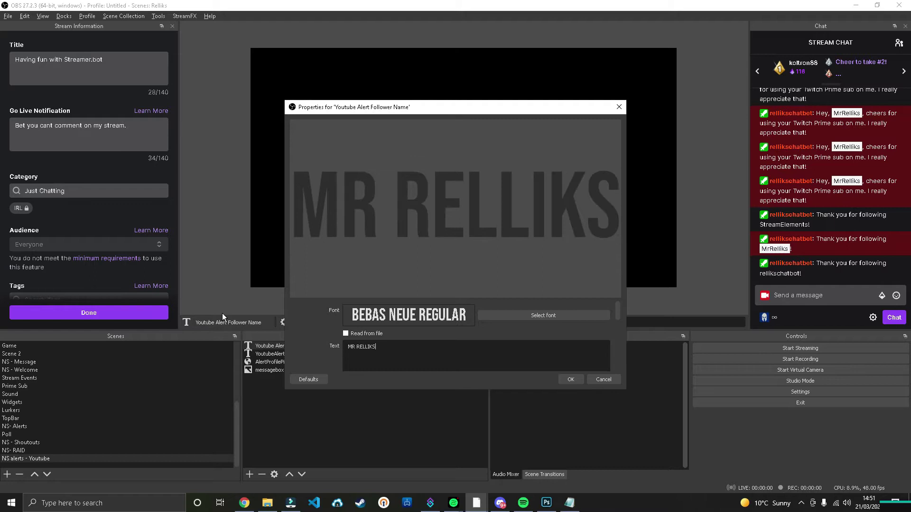
click(571, 380)
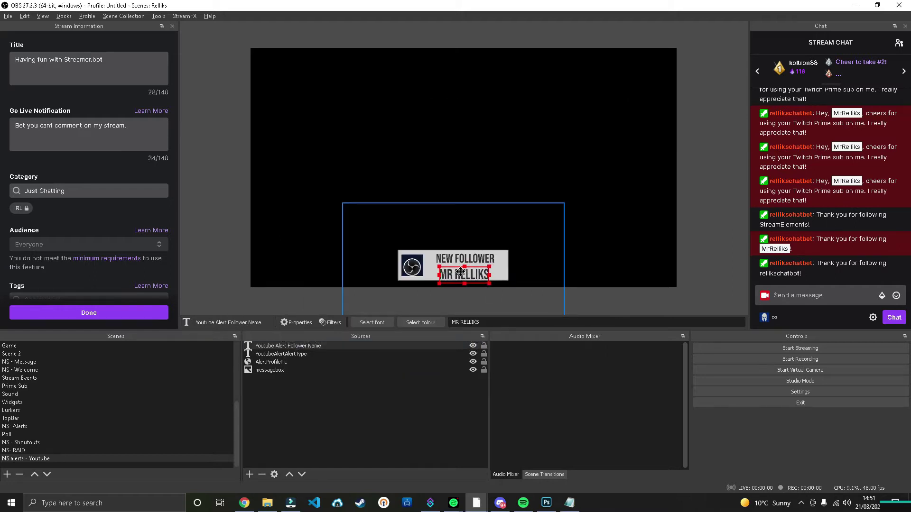
drag(461, 271, 461, 266)
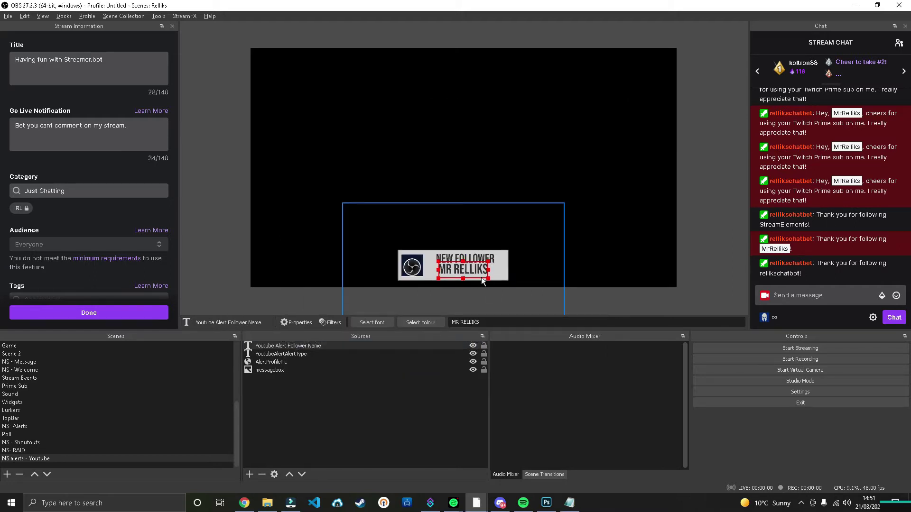
Colour the MR RELLIKS follower name text dark blue.
click(275, 380)
double_click(287, 346)
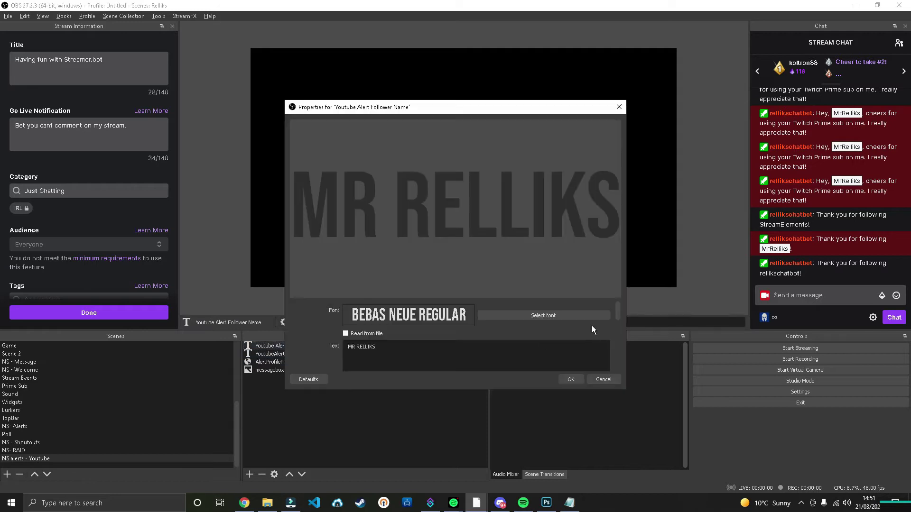
scroll(569, 321, down, 3)
click(548, 362)
click(487, 211)
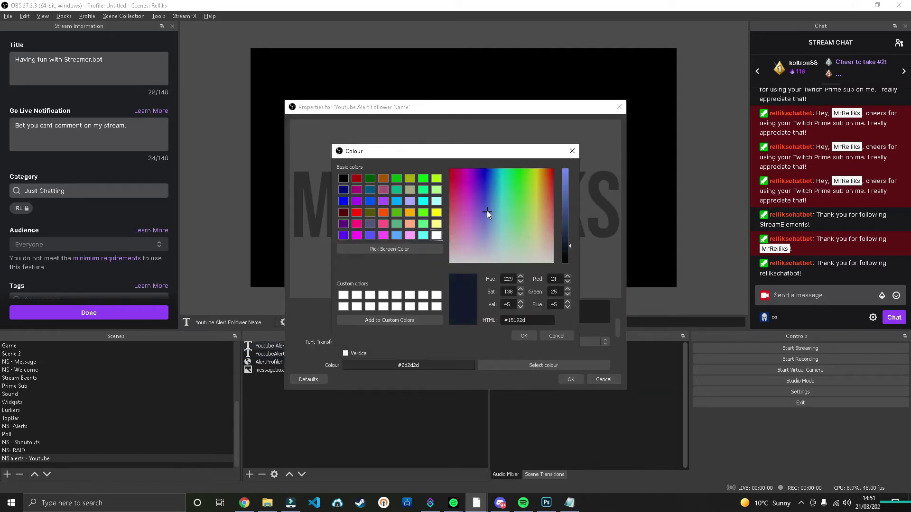
drag(487, 211, 489, 203)
drag(561, 241, 562, 235)
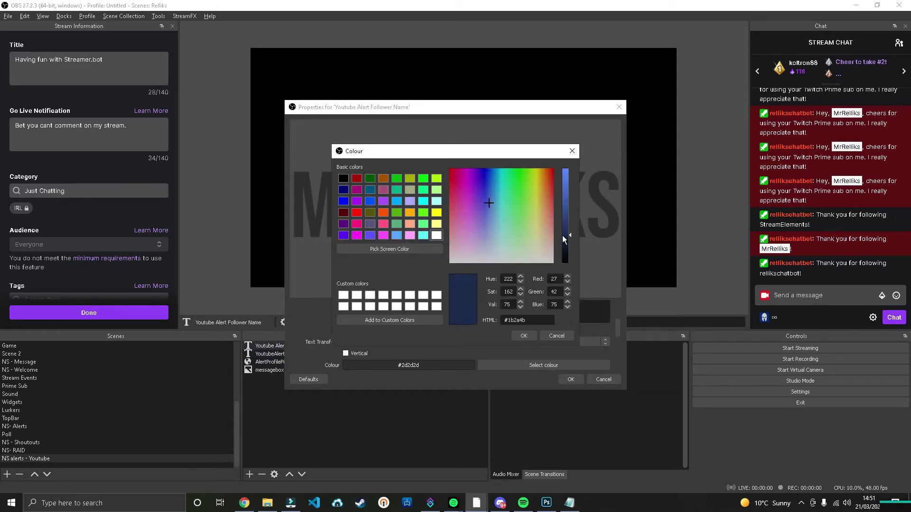
click(524, 336)
click(575, 380)
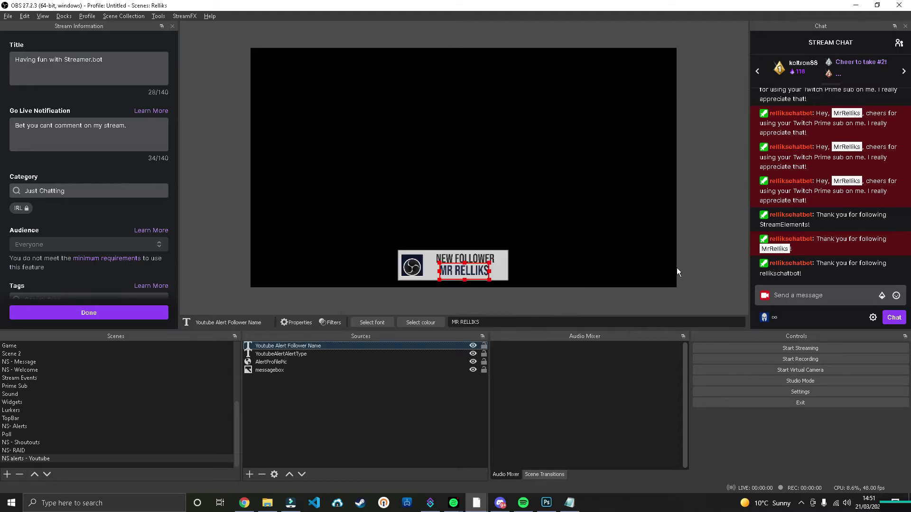
click(703, 254)
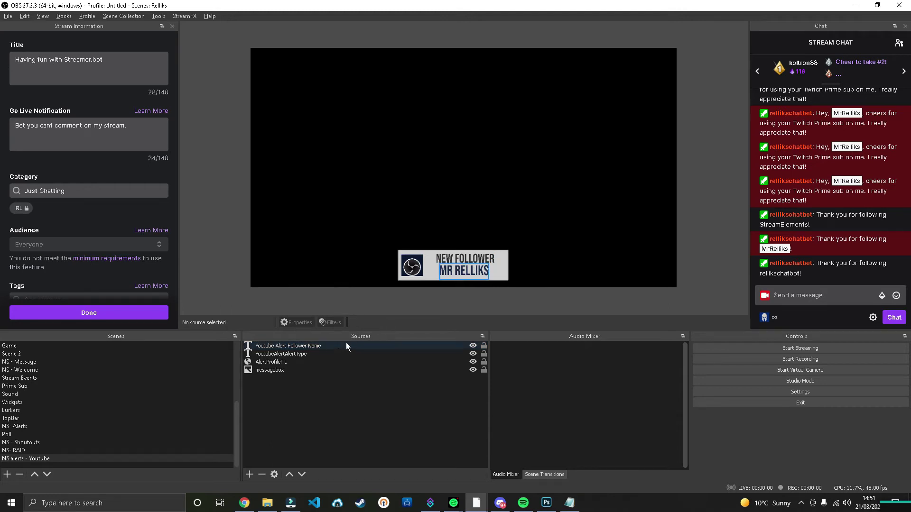
Paste the AlertMe image, then group all five sources into a group named 'Youtube Alerts'.
key(ctrl+v)
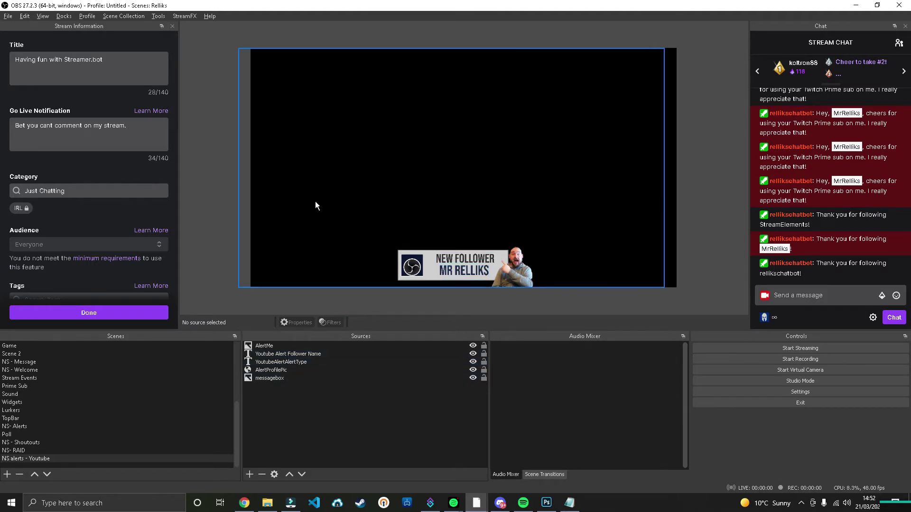
click(299, 346)
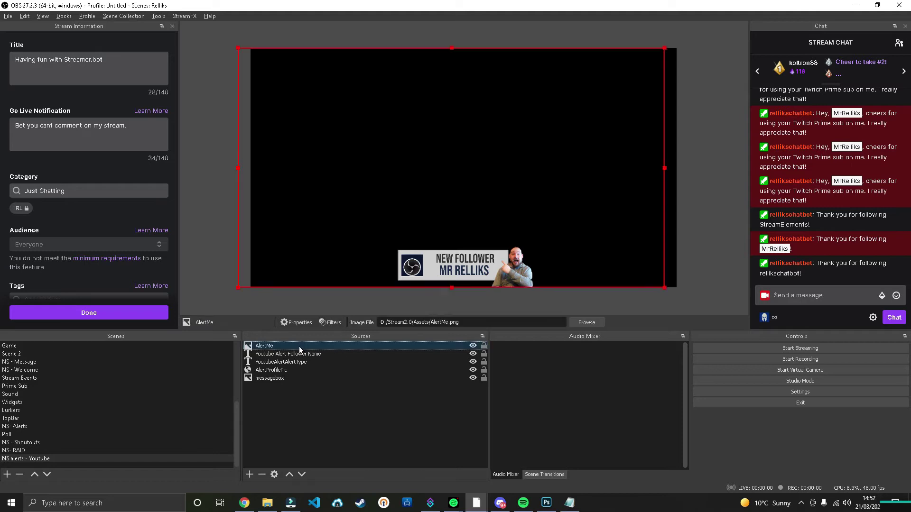
shift+click(278, 379)
right_click(303, 365)
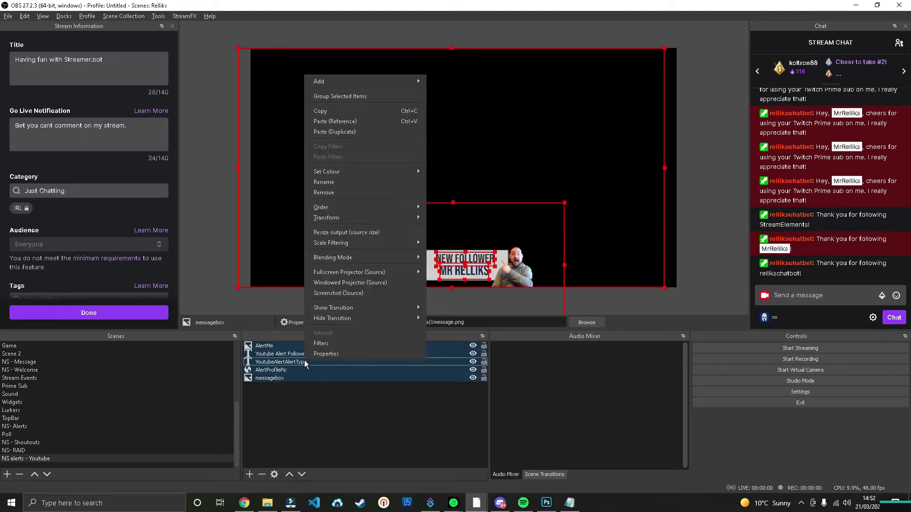
click(335, 96)
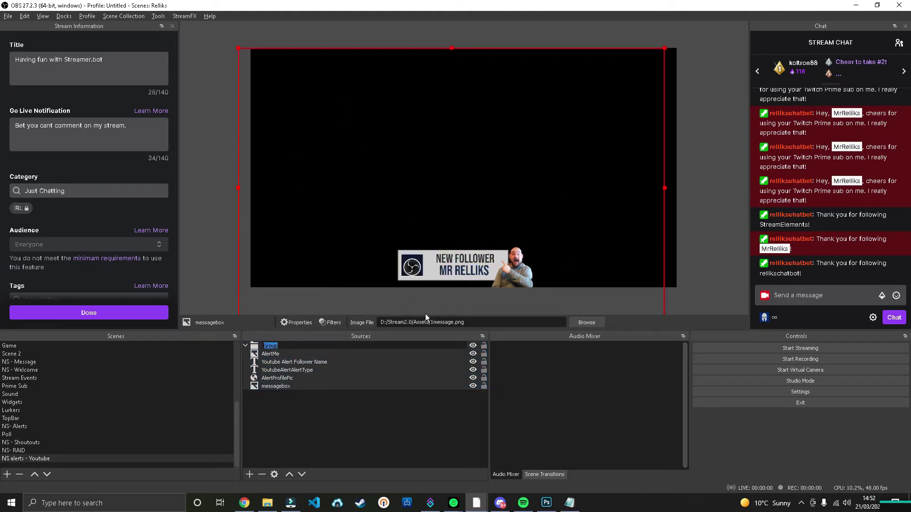
text(Youtube Alerts)
key(Return)
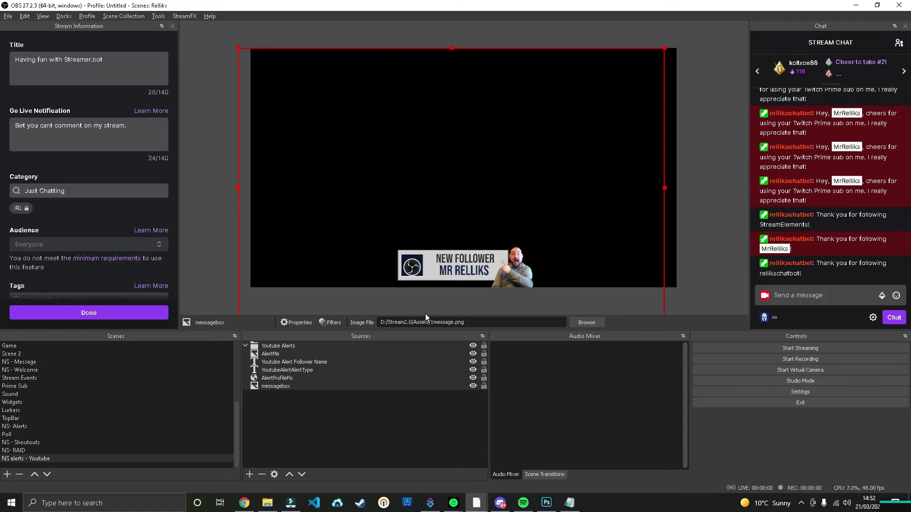
Collapse the Youtube Alerts group and toggle its visibility repeatedly to check it.
click(245, 346)
click(473, 346)
click(473, 346)
click(473, 346)
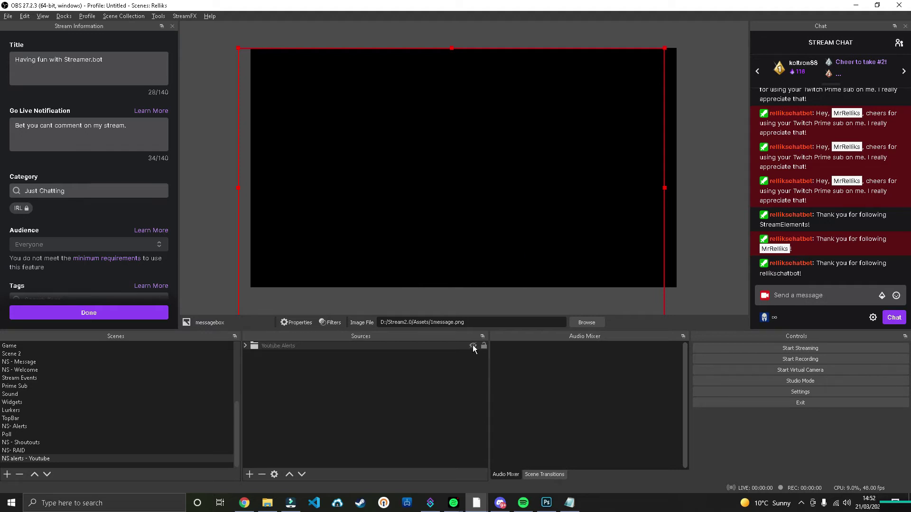
click(473, 346)
click(473, 346)
click(473, 346)
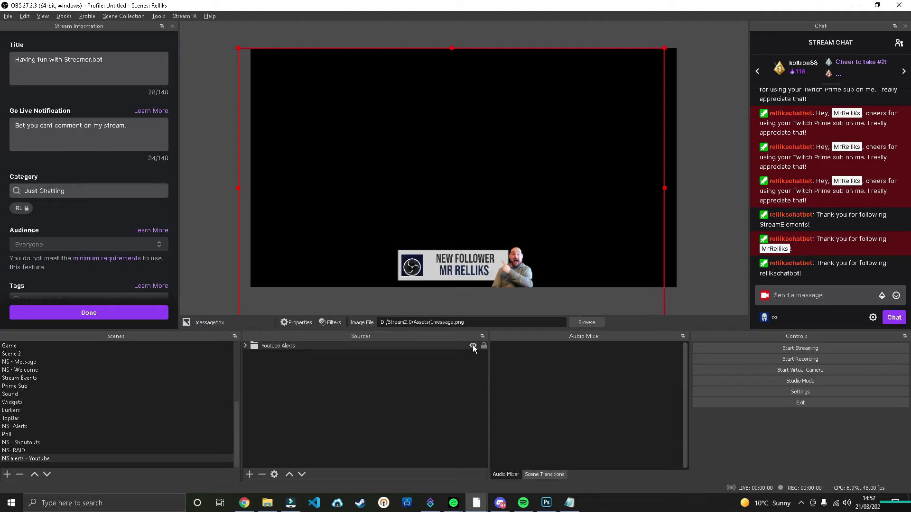
click(473, 346)
click(473, 346)
Give the Youtube Alerts group a Slide show transition moving upward, then test it.
right_click(288, 346)
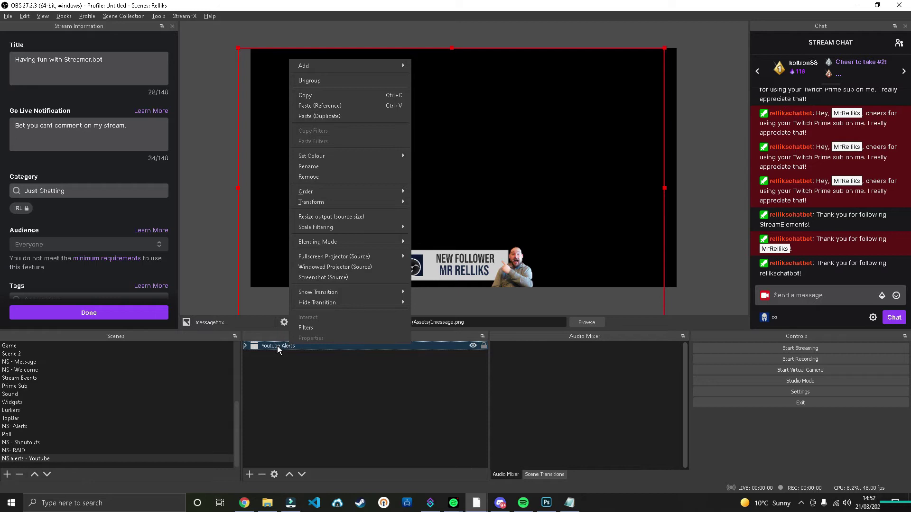
mouse_move(340, 294)
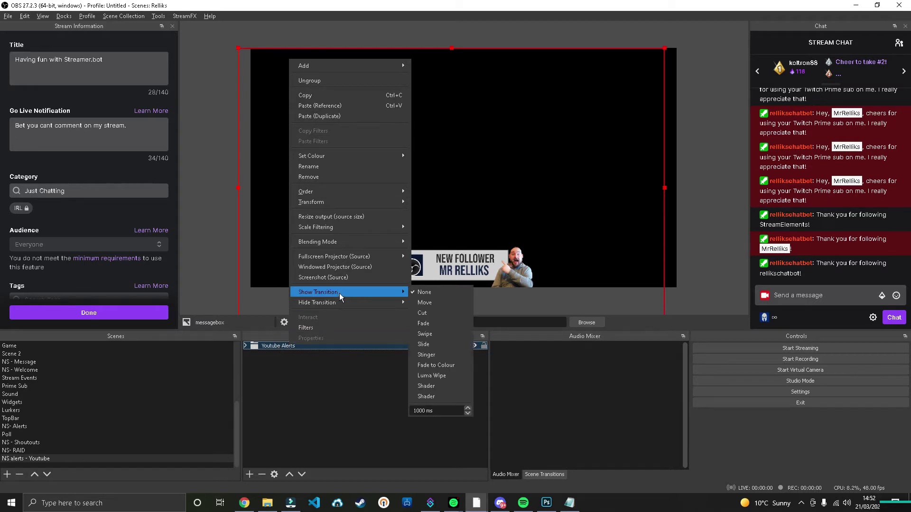
click(432, 345)
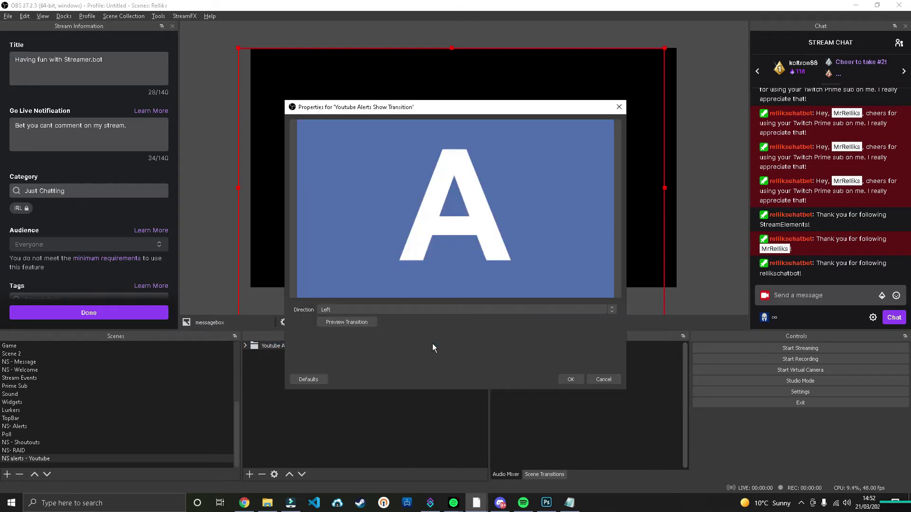
click(380, 310)
click(354, 331)
click(567, 380)
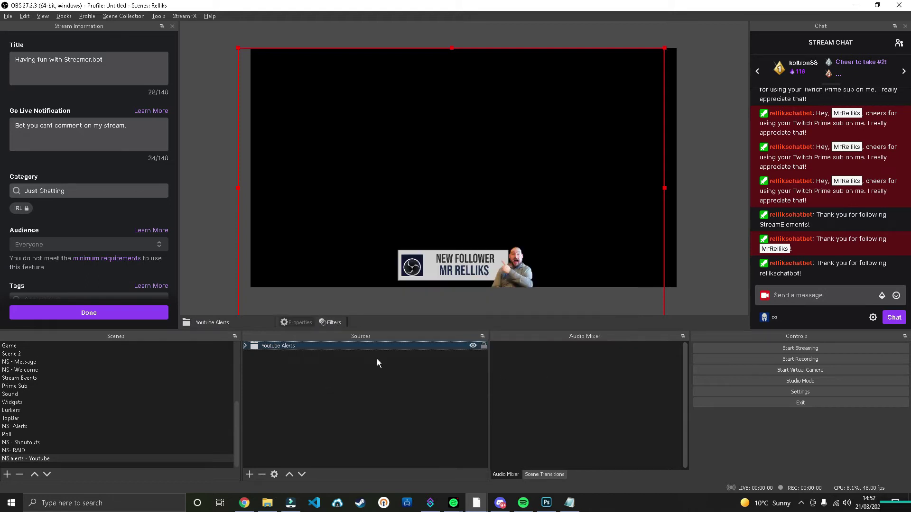
click(473, 346)
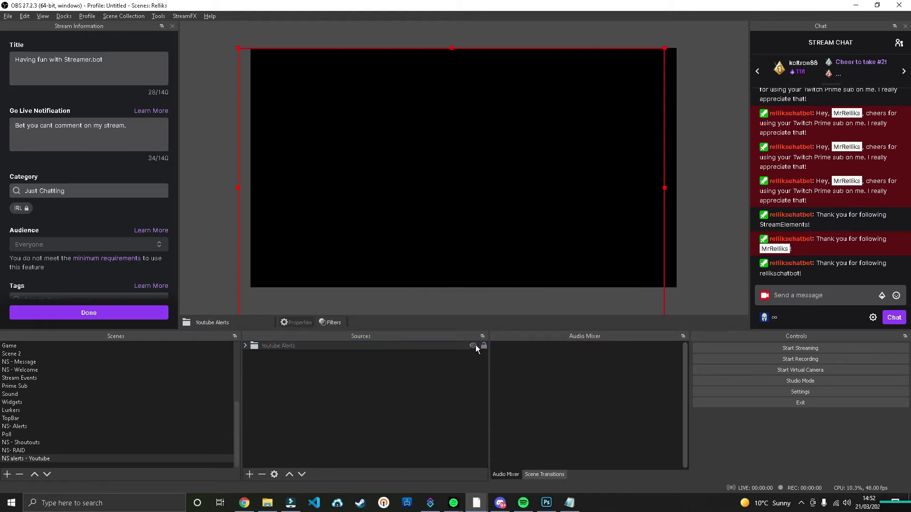
click(475, 346)
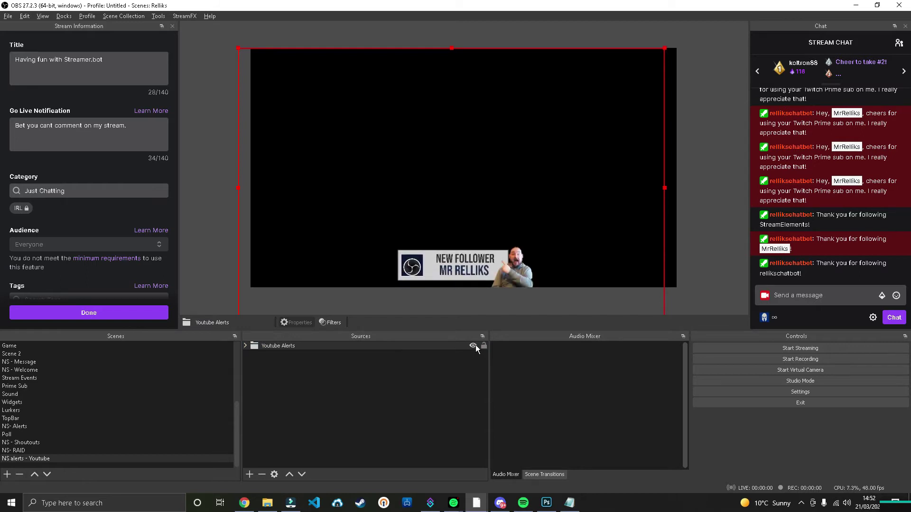
Give the group a Slide hide transition moving down, test it, and leave it hidden.
right_click(448, 345)
mouse_move(525, 304)
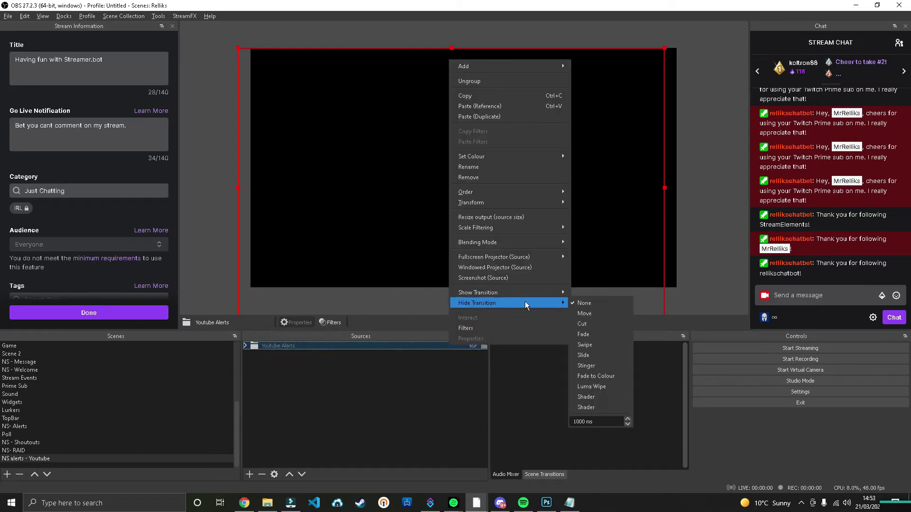
click(586, 355)
click(346, 309)
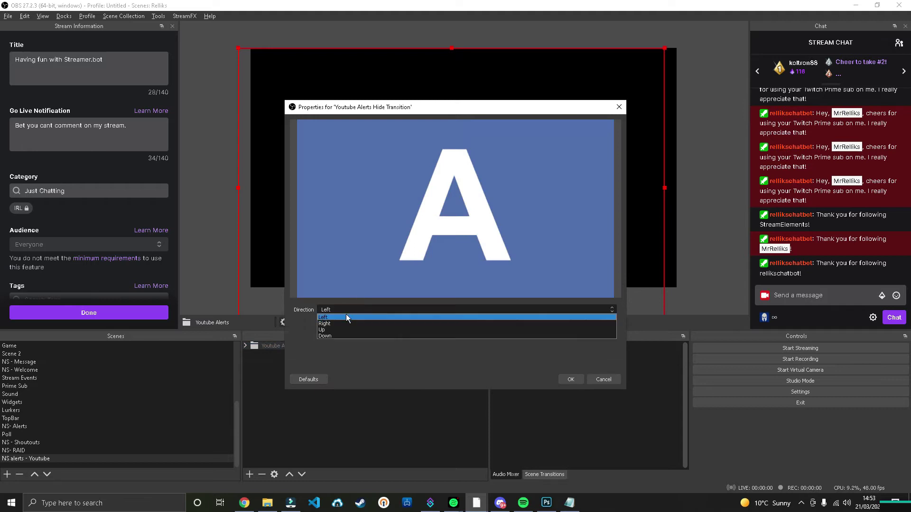
click(340, 335)
click(570, 380)
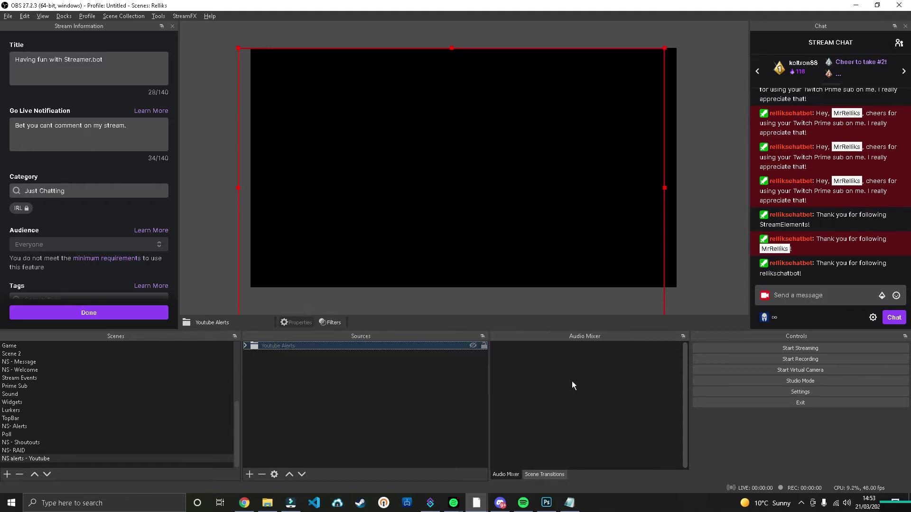
click(472, 347)
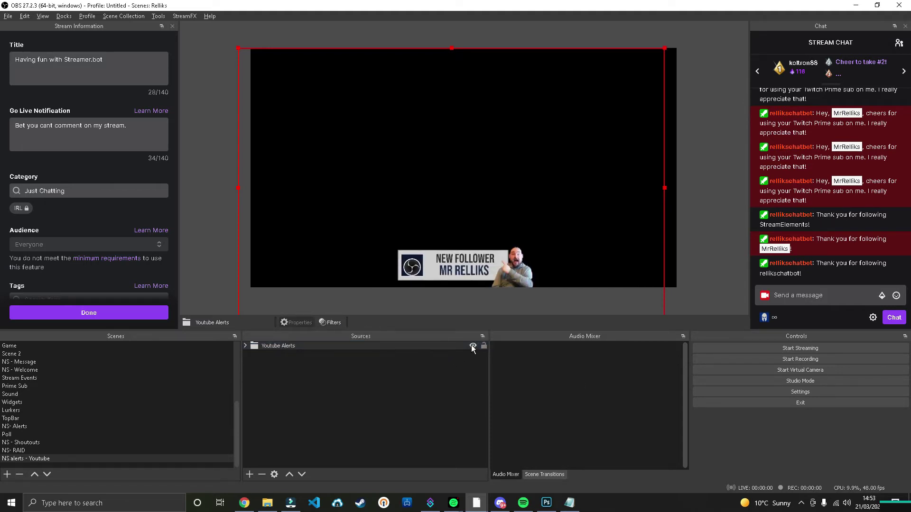
click(472, 347)
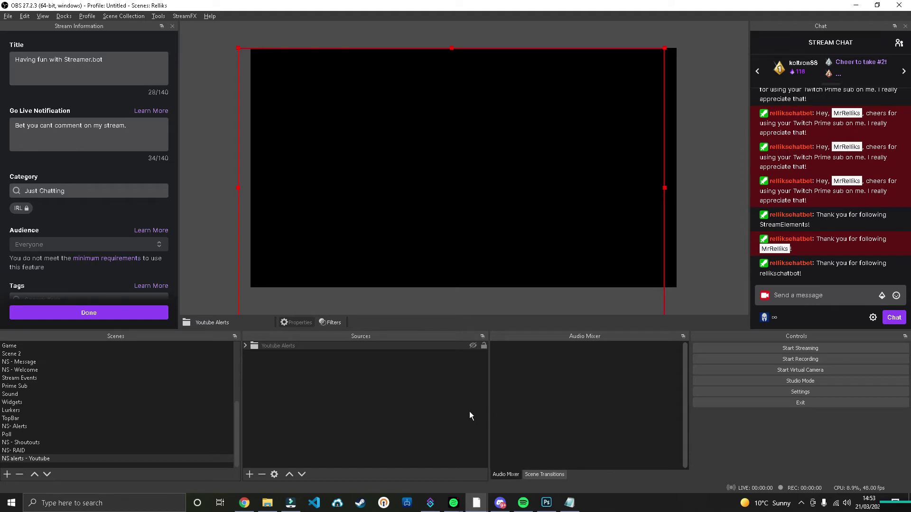
Create a new action named 'Alert Test' in a new 'Tutorial' group from the Actions tab.
click(477, 503)
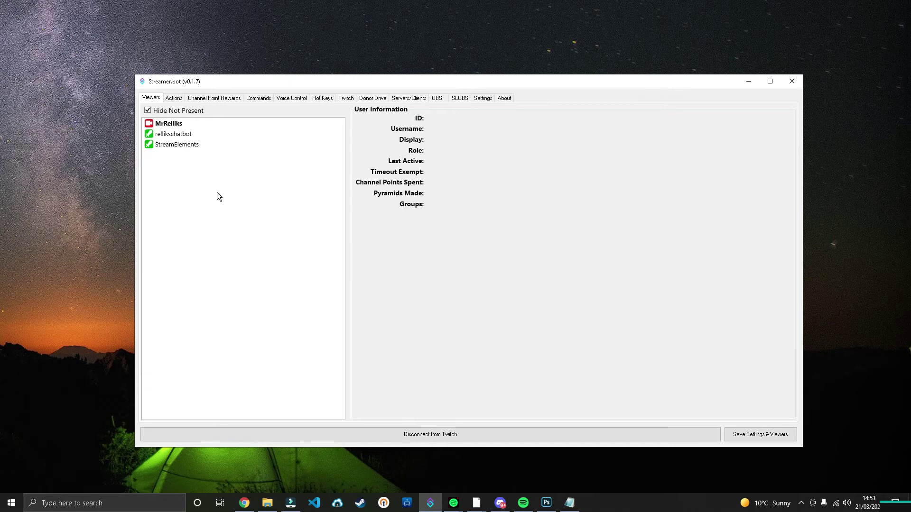
click(178, 98)
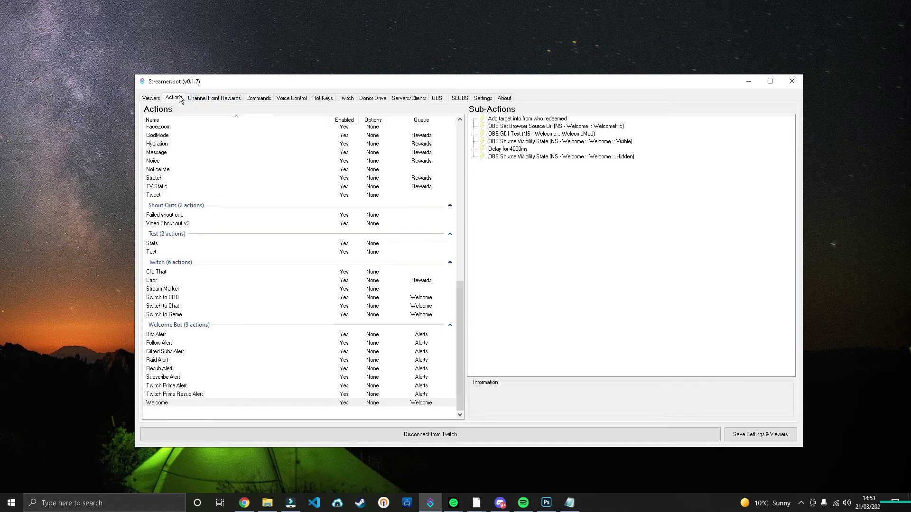
right_click(259, 314)
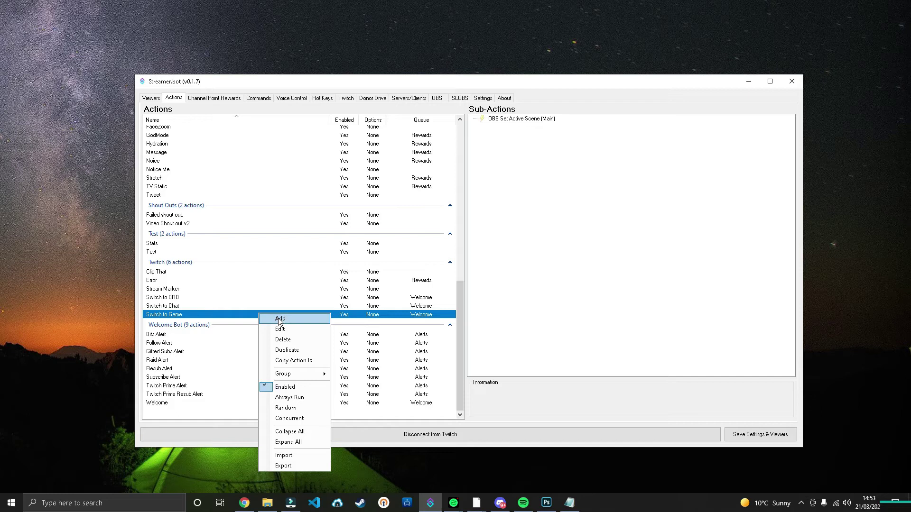
click(279, 319)
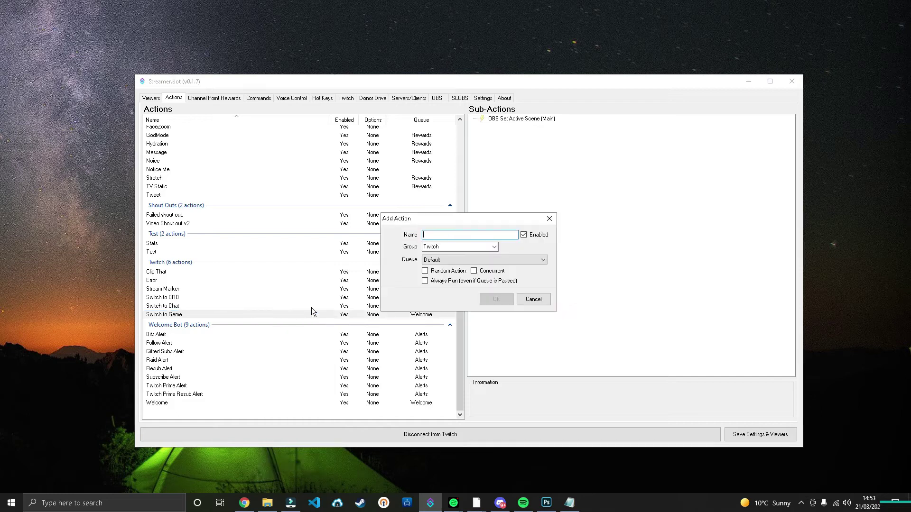
click(494, 247)
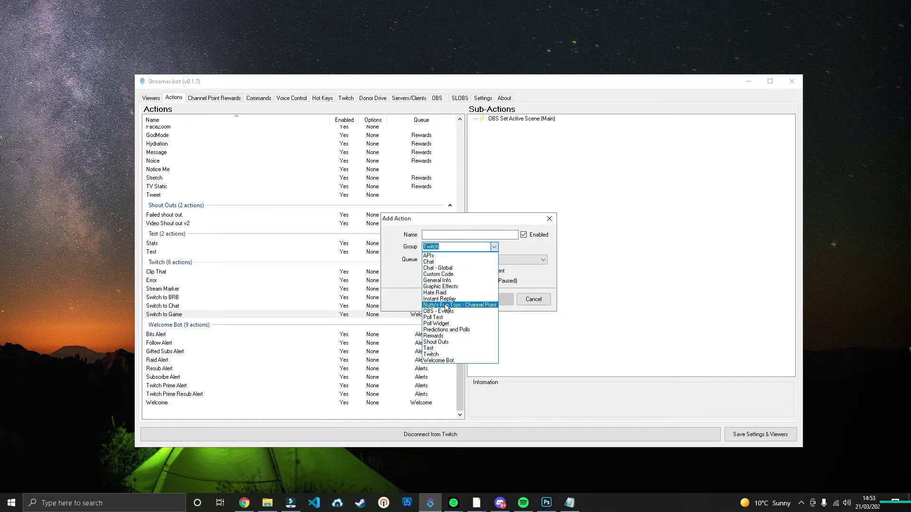
click(454, 249)
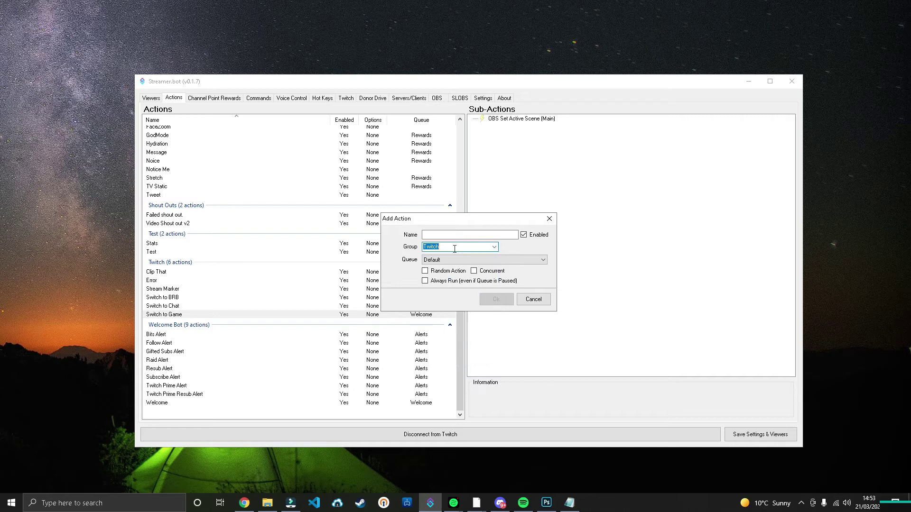
text(Tutorial)
click(503, 236)
text(Alert)
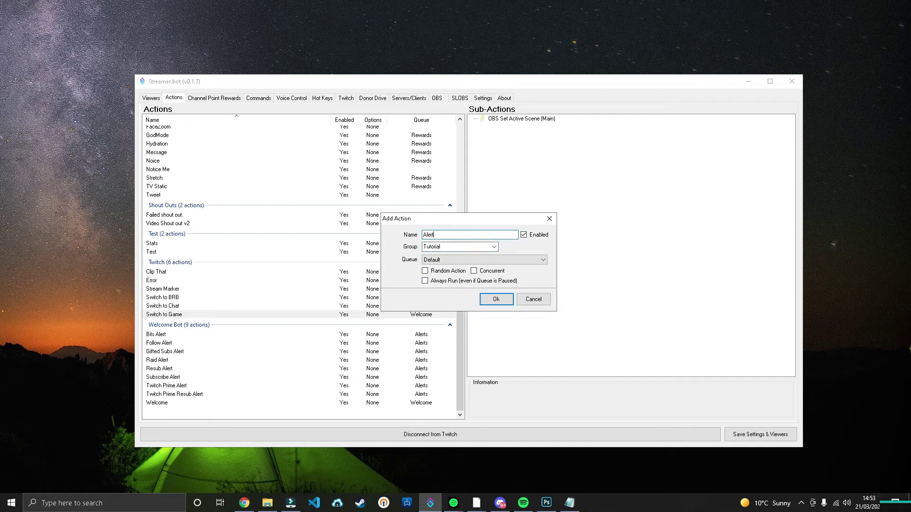
text( Test)
key(Return)
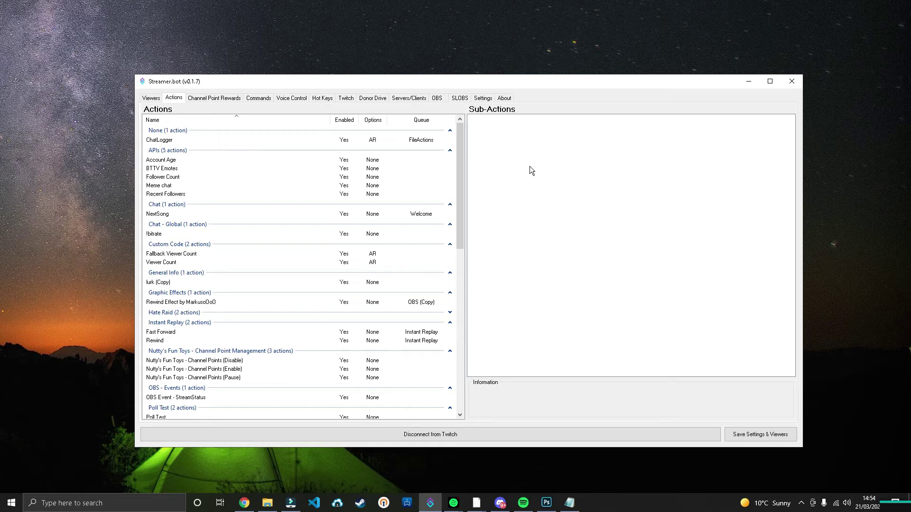
Add a Twitch 'Get User Info for Target' sub-action to the action.
right_click(534, 153)
mouse_move(554, 163)
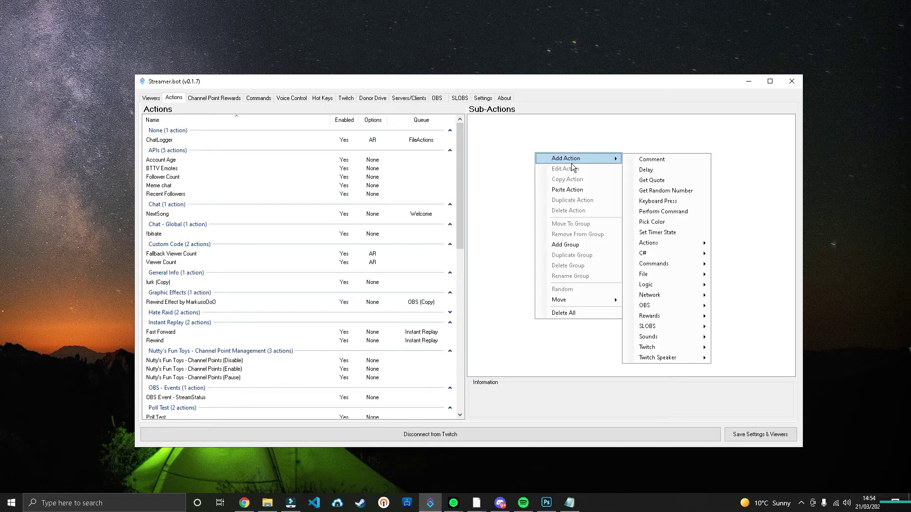
mouse_move(666, 346)
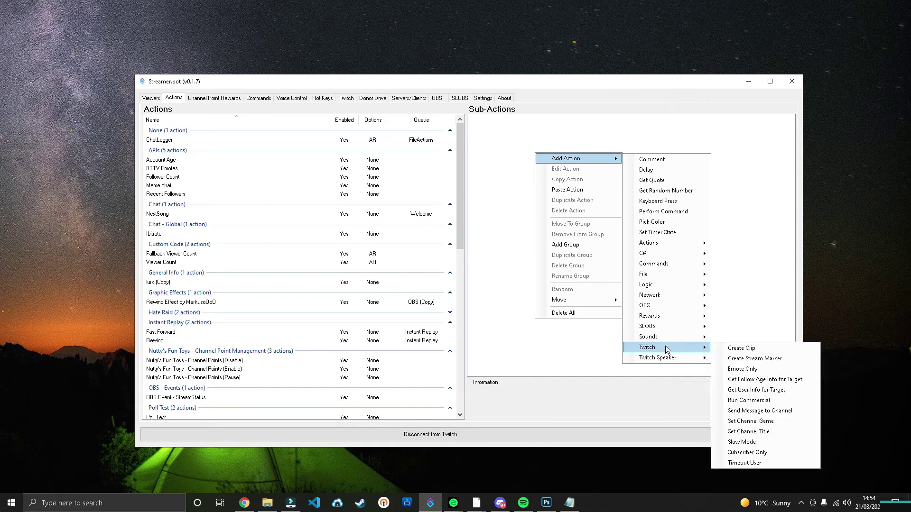
click(757, 390)
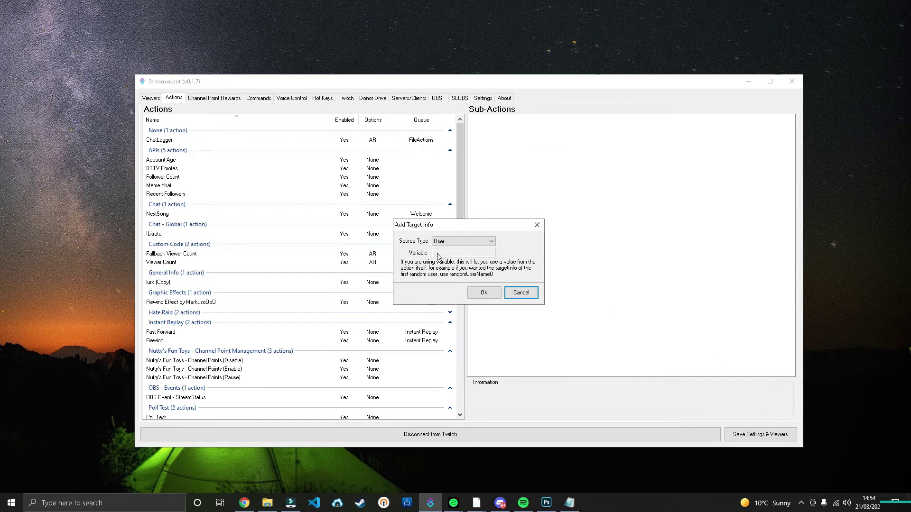
click(484, 293)
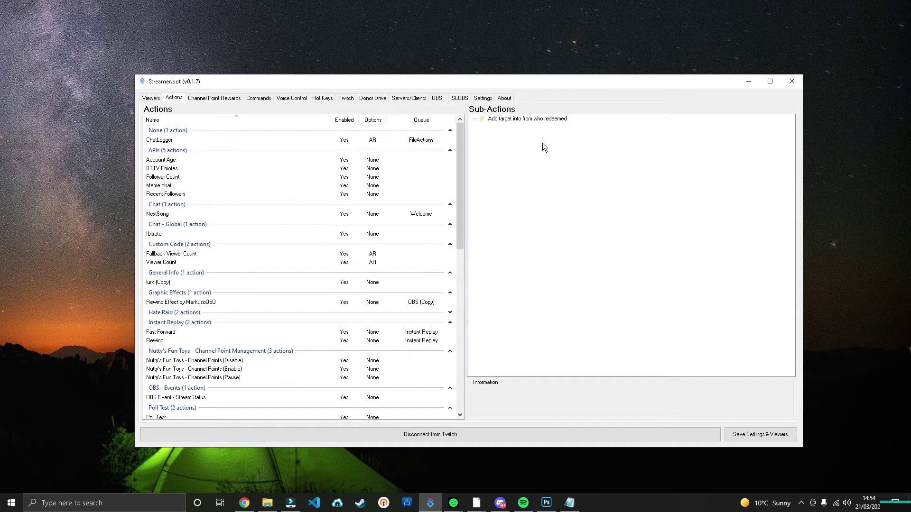
Add an OBS Set GDI Text step writing 'New Follower' to the YoutubeAlertAlertType source.
right_click(536, 186)
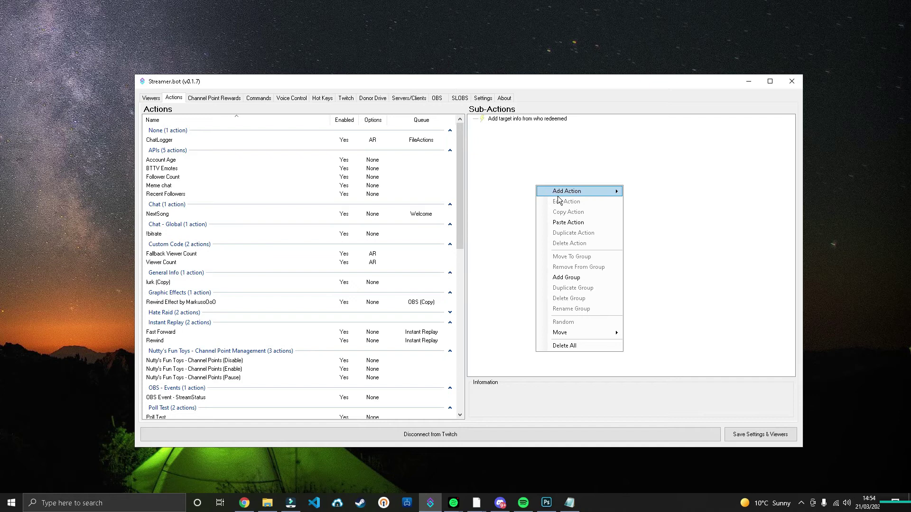
mouse_move(562, 193)
mouse_move(670, 345)
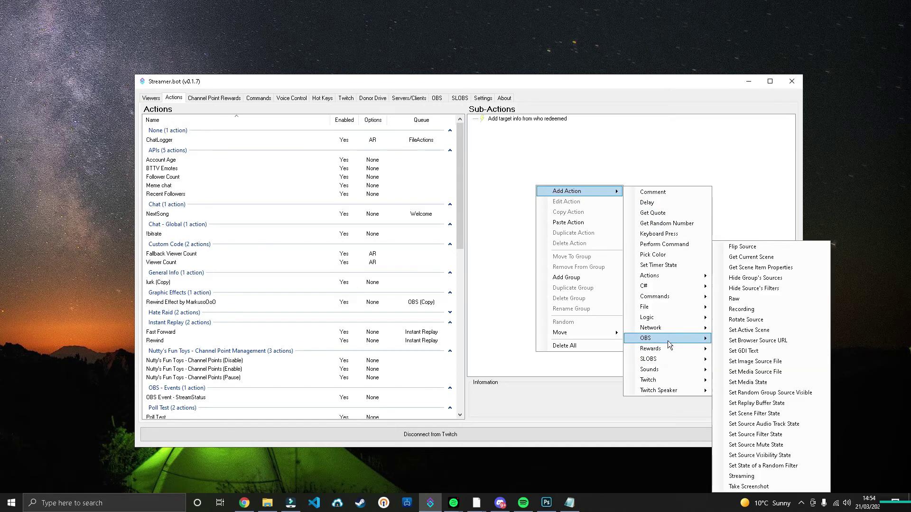
click(760, 352)
click(535, 237)
click(535, 237)
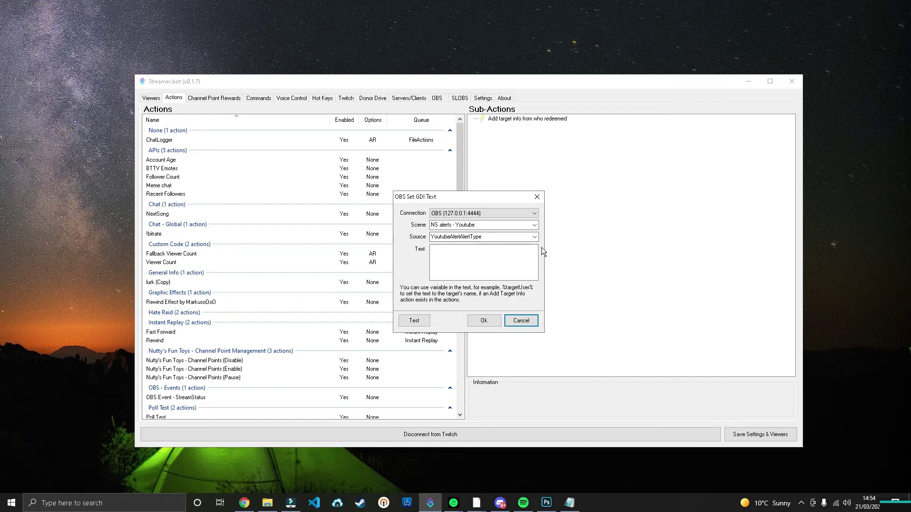
click(535, 237)
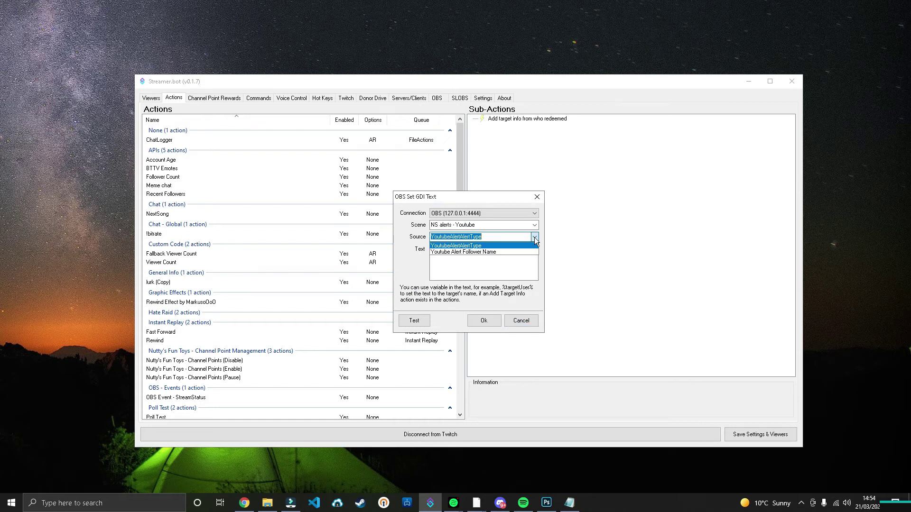
click(459, 257)
text(New F)
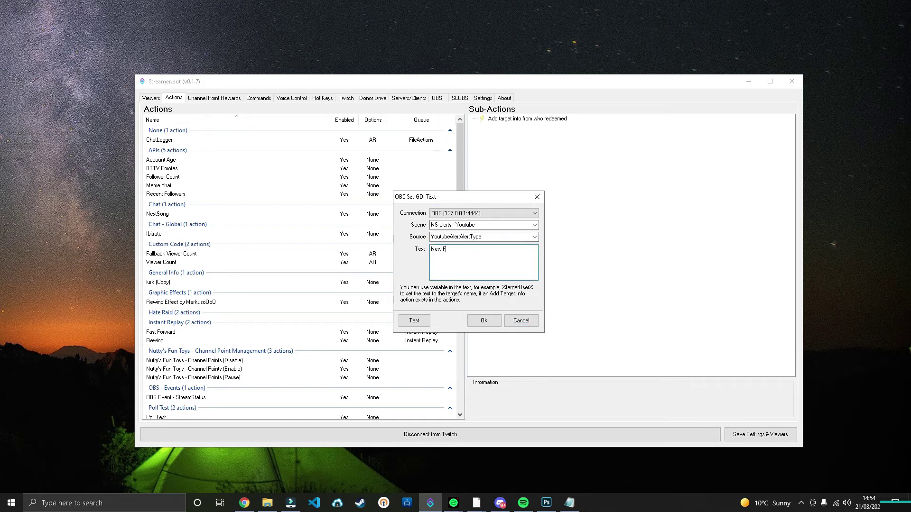
text(ollower)
click(490, 322)
Add another Set GDI Text step setting Youtube Alert Follower Name to %username%.
right_click(517, 153)
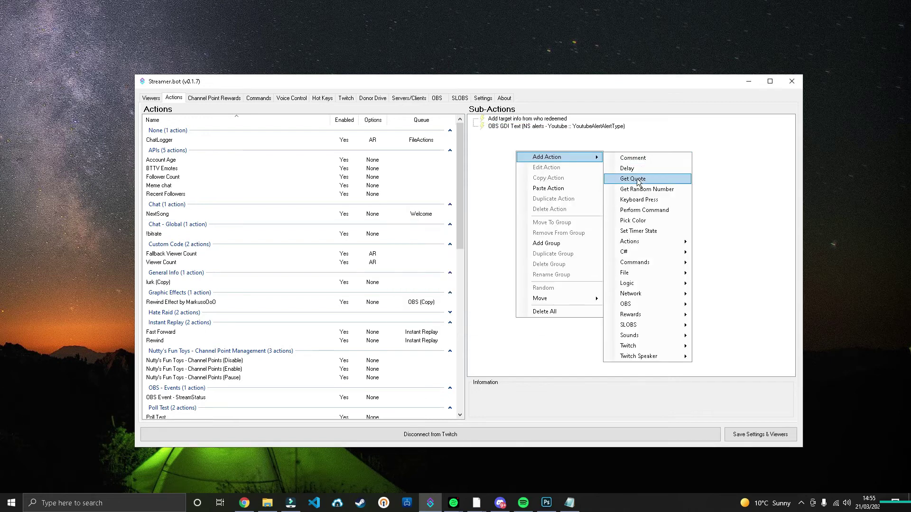
mouse_move(654, 304)
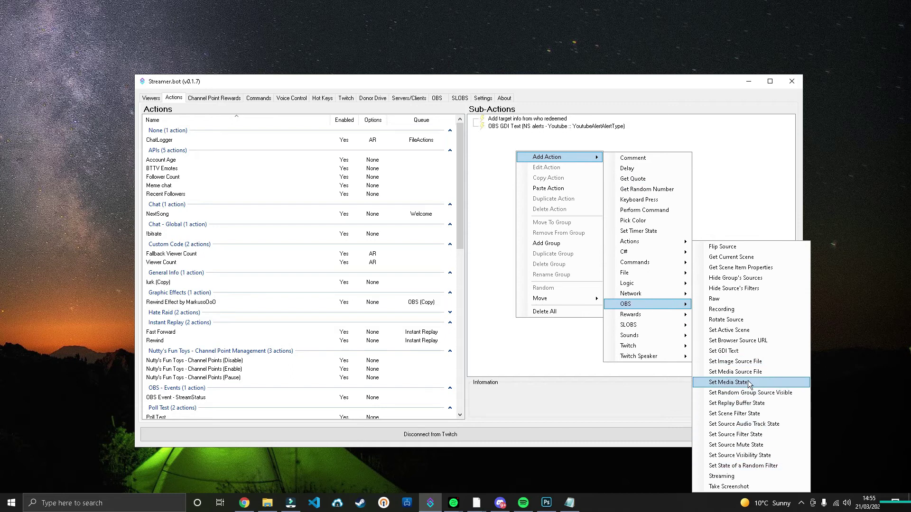
click(737, 352)
click(535, 237)
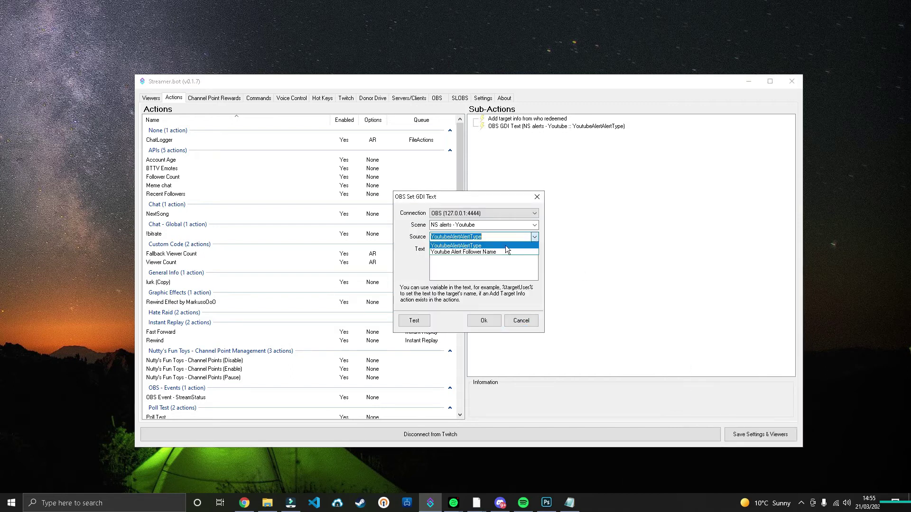
click(499, 248)
click(458, 255)
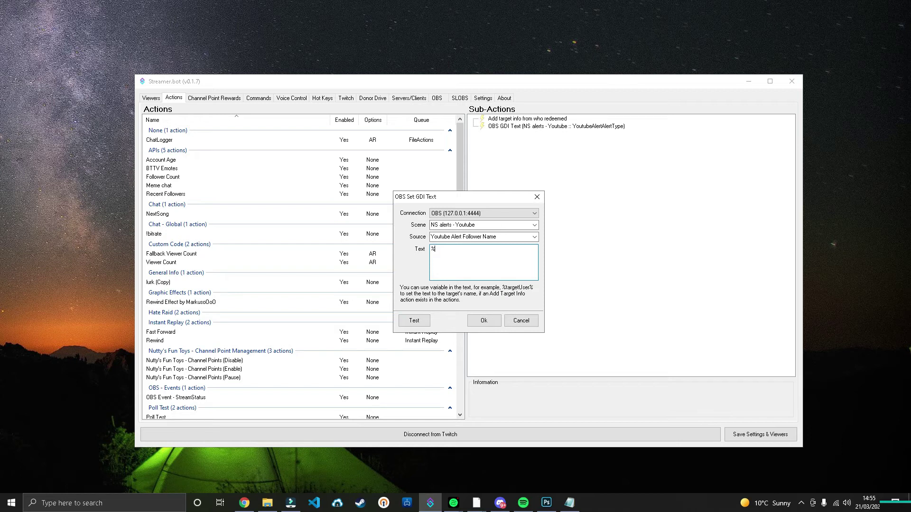
text(sername%)
Save the follower-name text step and add a step making the Youtube Alerts source visible.
click(485, 320)
right_click(523, 160)
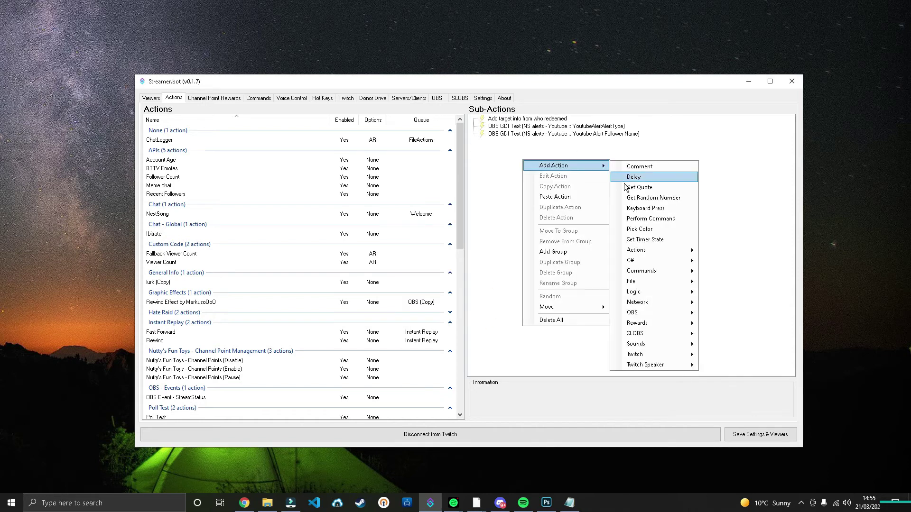
mouse_move(668, 315)
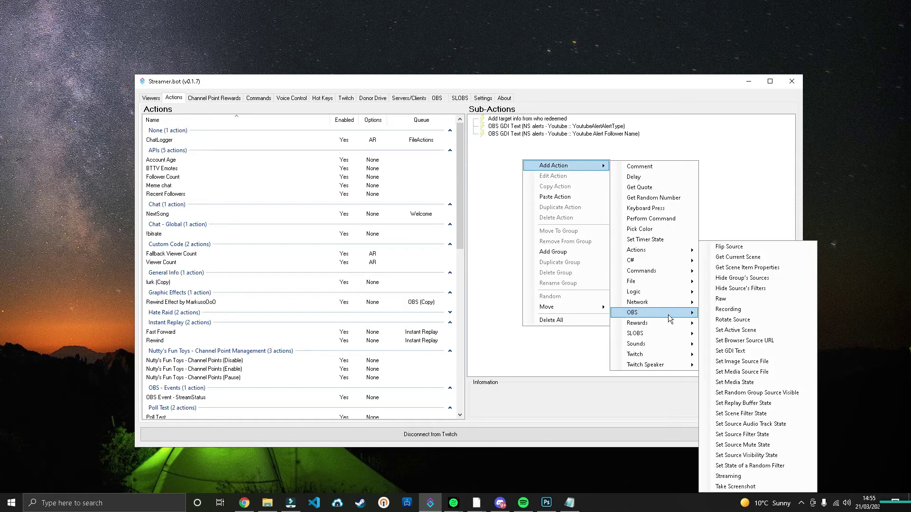
click(753, 456)
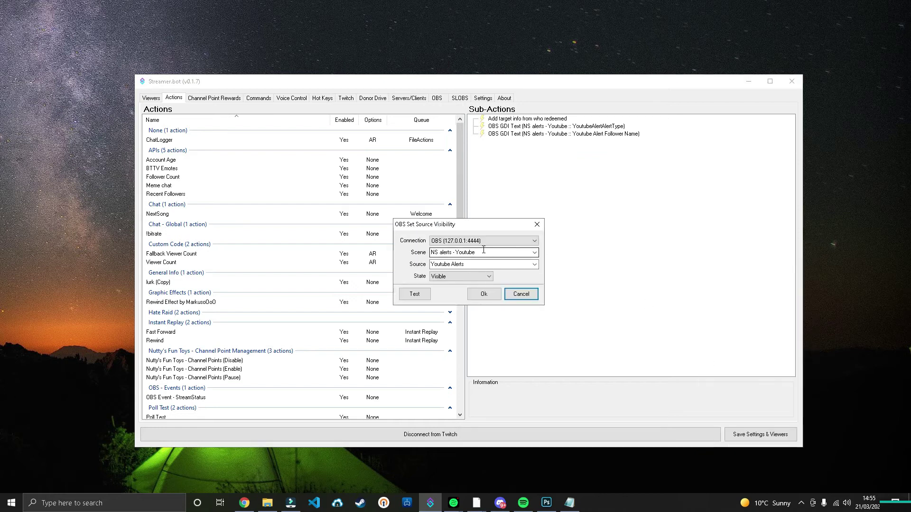
click(533, 265)
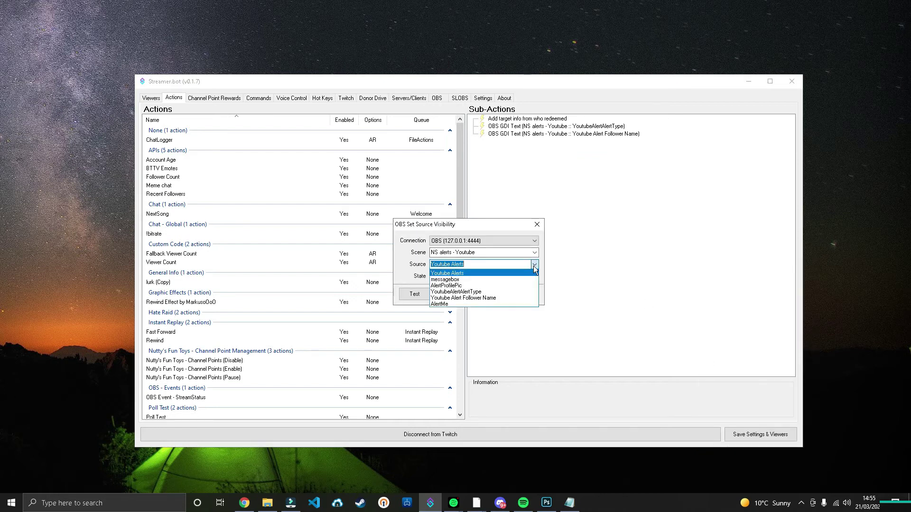
click(467, 273)
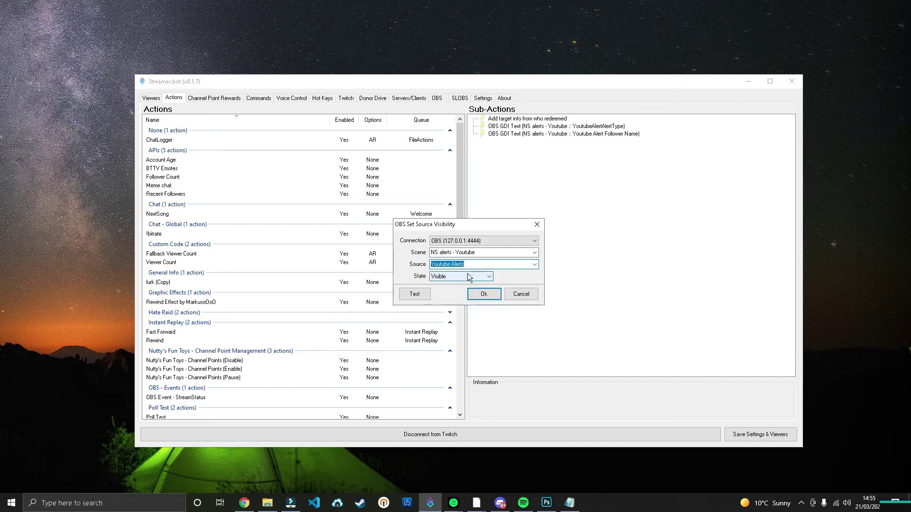
click(491, 297)
Add a fixed 4000 ms Delay sub-action, leaving the random range turned off.
right_click(514, 153)
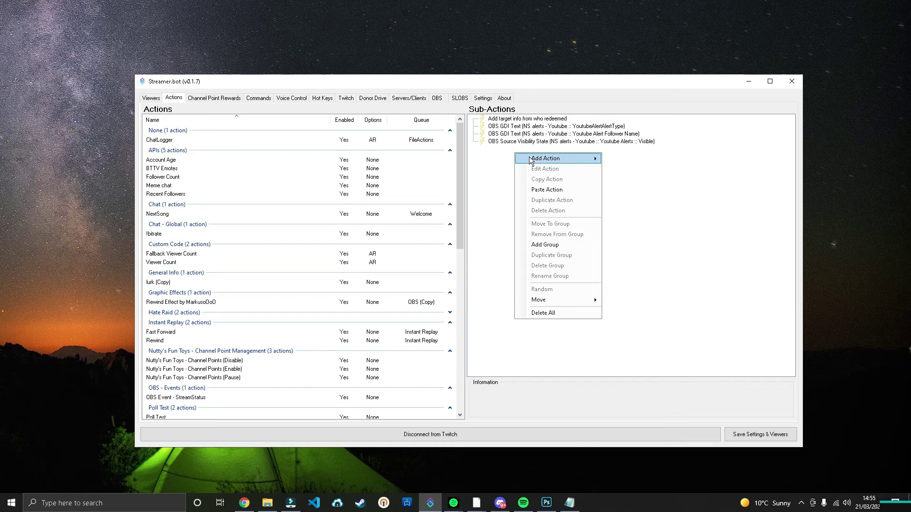
mouse_move(560, 157)
click(642, 170)
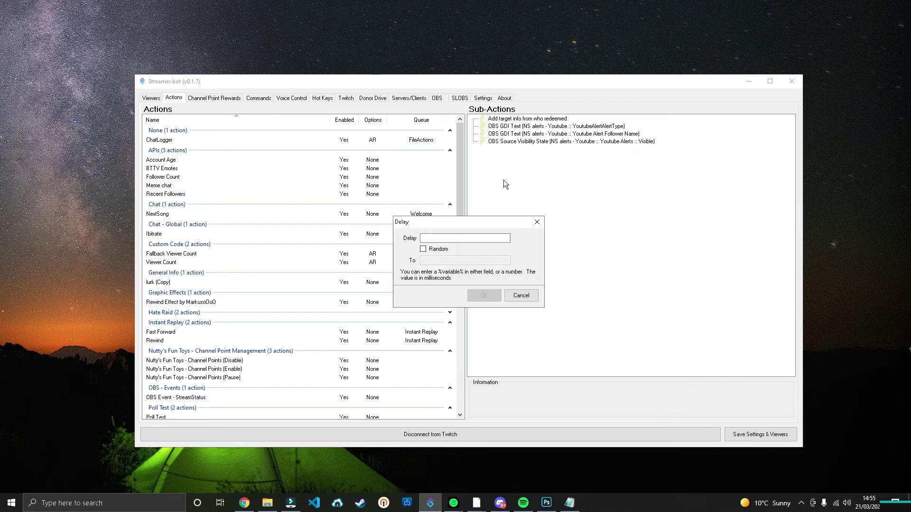
click(466, 239)
text(4)
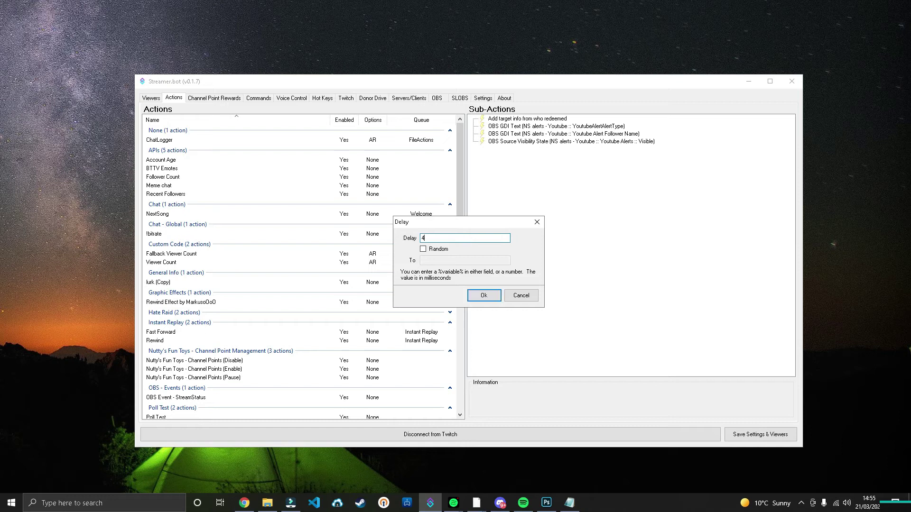
text(000)
click(423, 249)
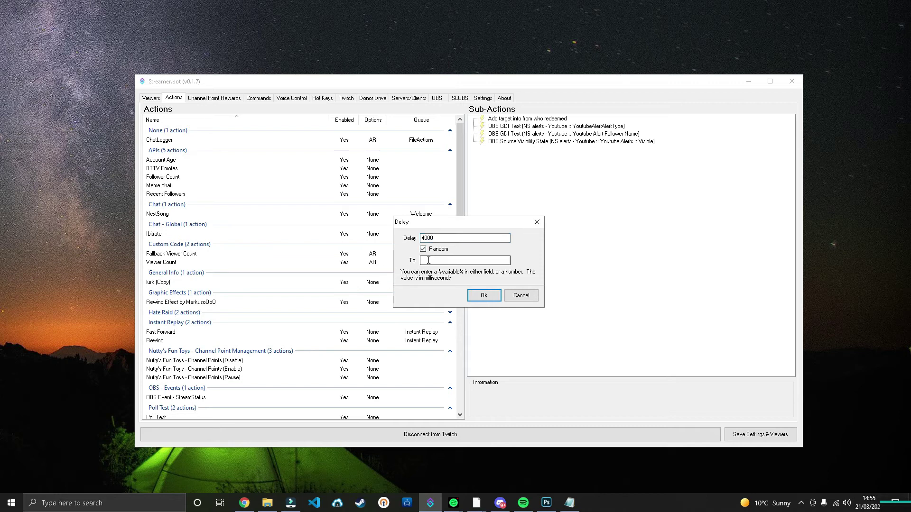
click(428, 260)
text(10000)
click(424, 250)
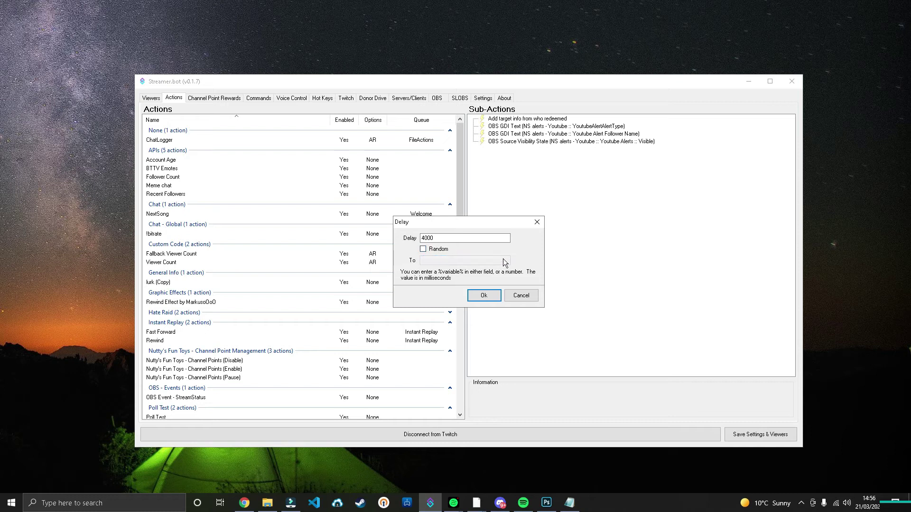
click(484, 296)
Duplicate the Youtube Alerts visibility step and change the copy's state to Hidden.
click(525, 142)
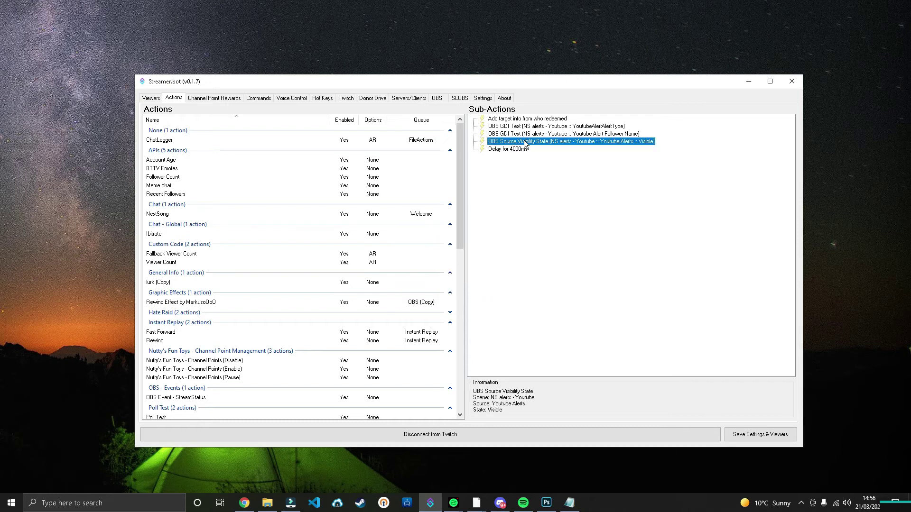
right_click(555, 145)
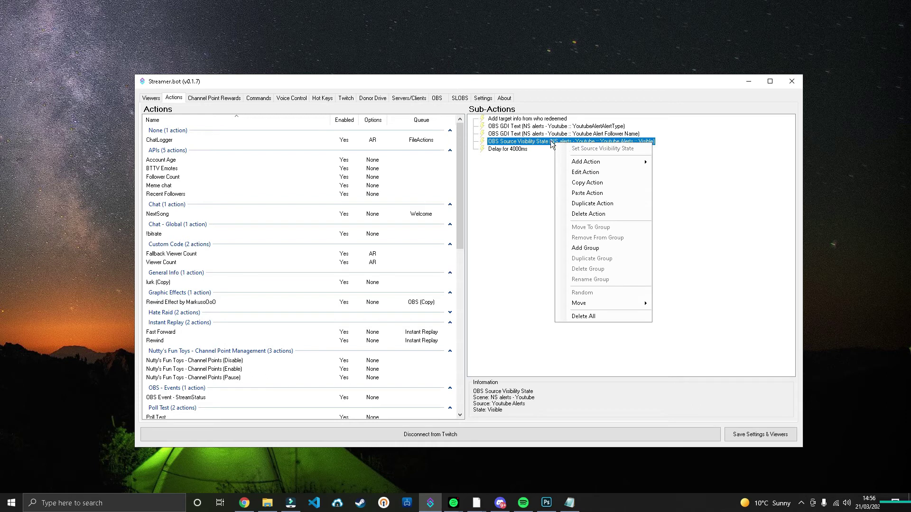
click(583, 203)
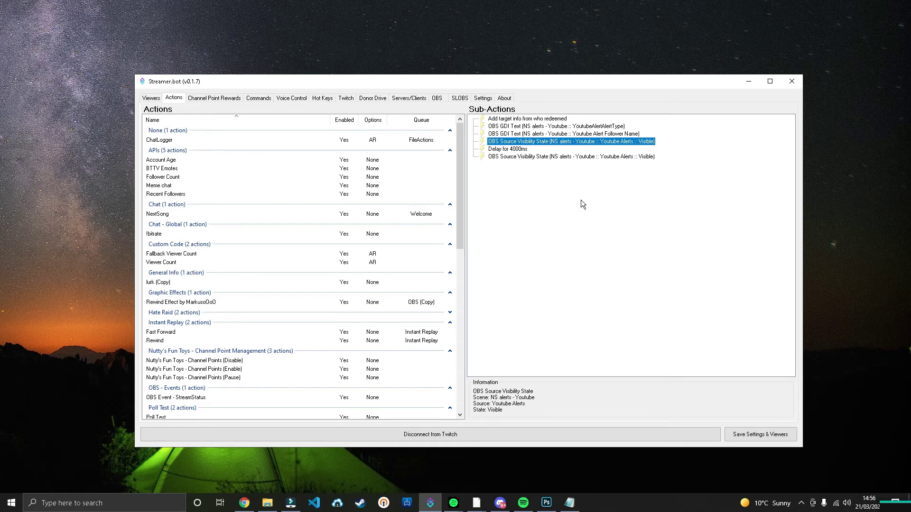
double_click(538, 156)
click(439, 278)
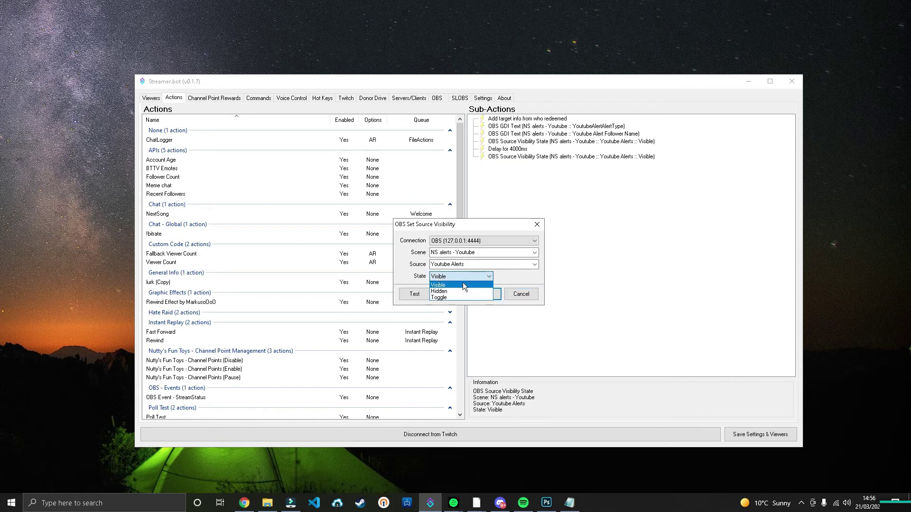
click(450, 291)
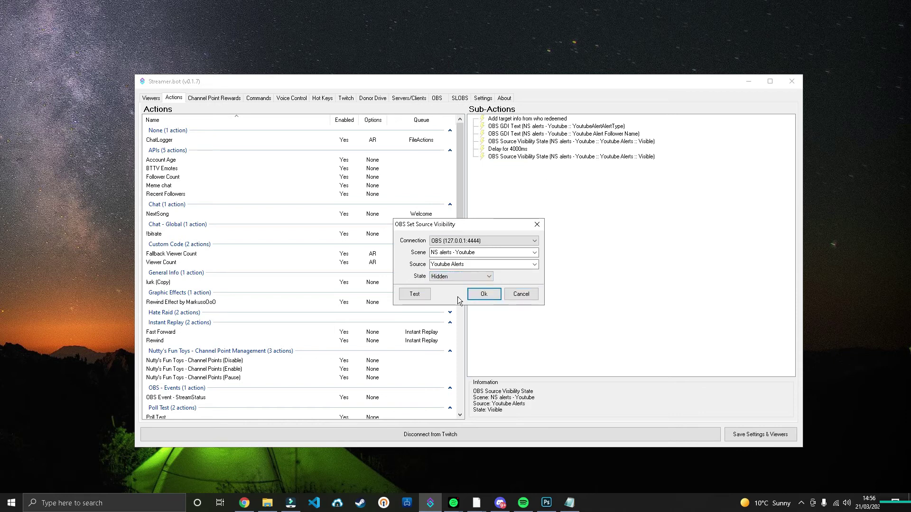
click(483, 295)
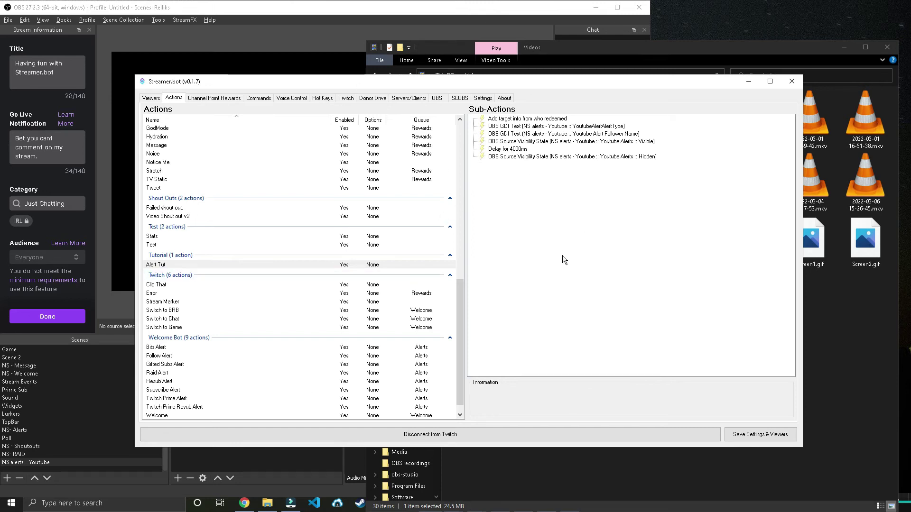
Add a Set Browser Source URL step pointing AlertProfilePic at %targetUserProfileImageURL%.
right_click(499, 194)
mouse_move(527, 201)
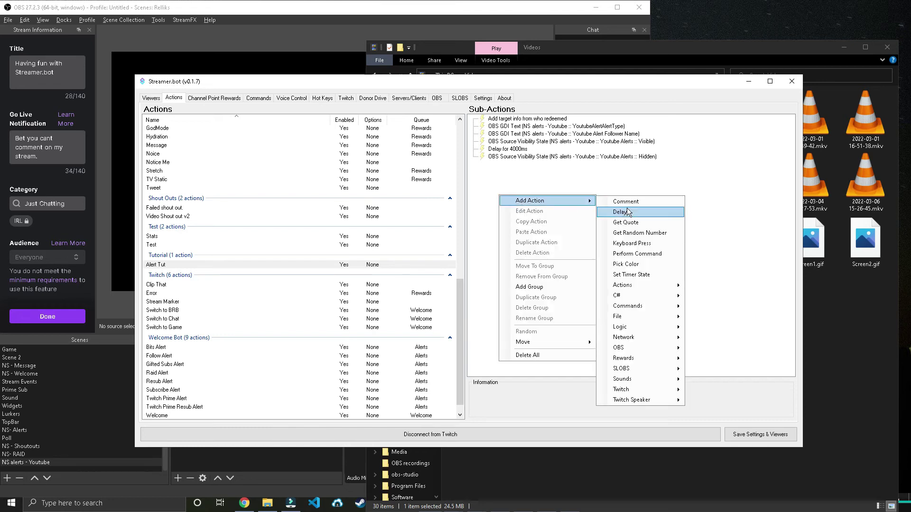
mouse_move(631, 348)
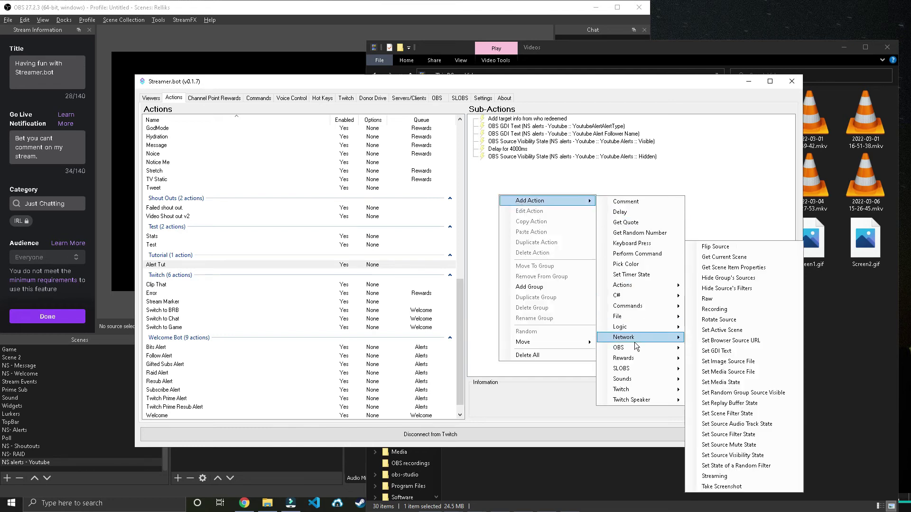
click(728, 341)
click(534, 250)
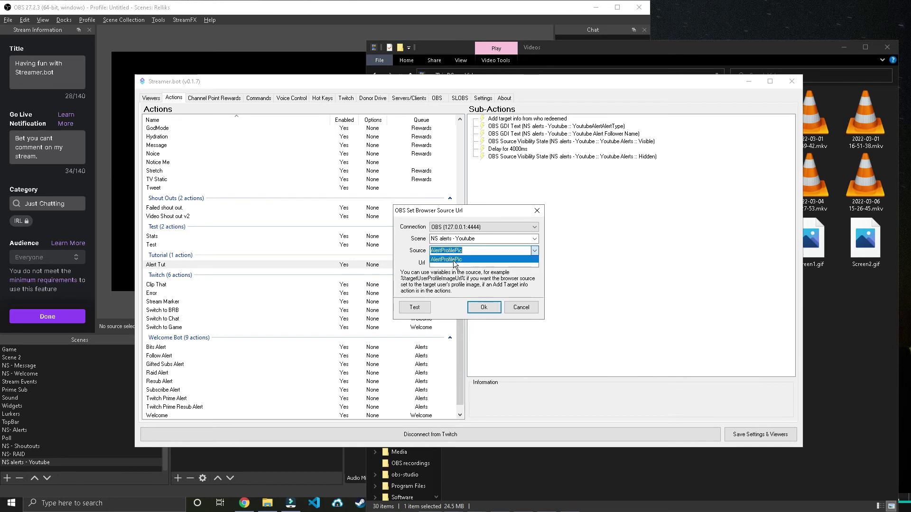
click(520, 264)
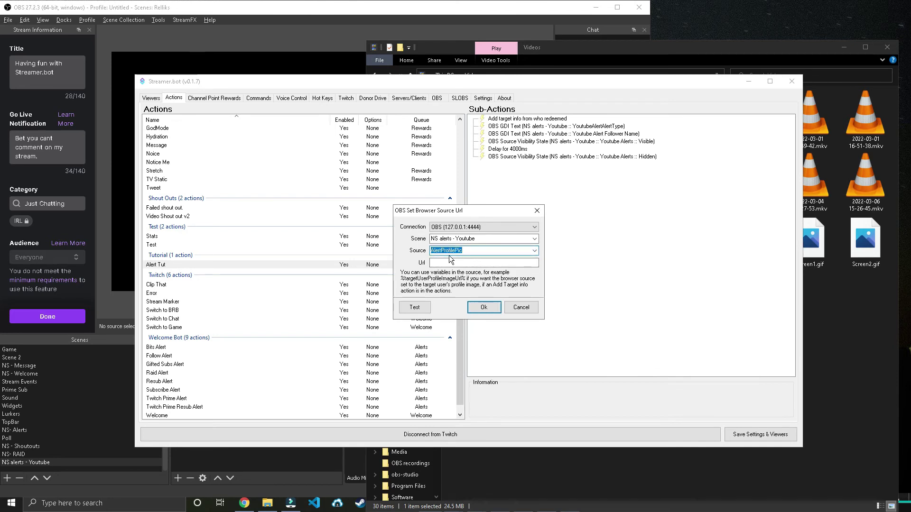
click(464, 264)
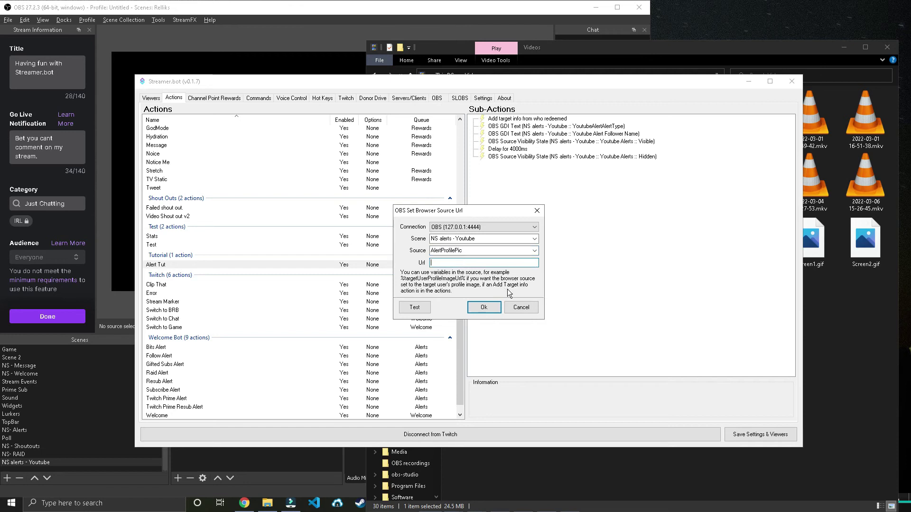
text(%targetUserProfileImageURL%)
drag(492, 263, 496, 264)
click(514, 263)
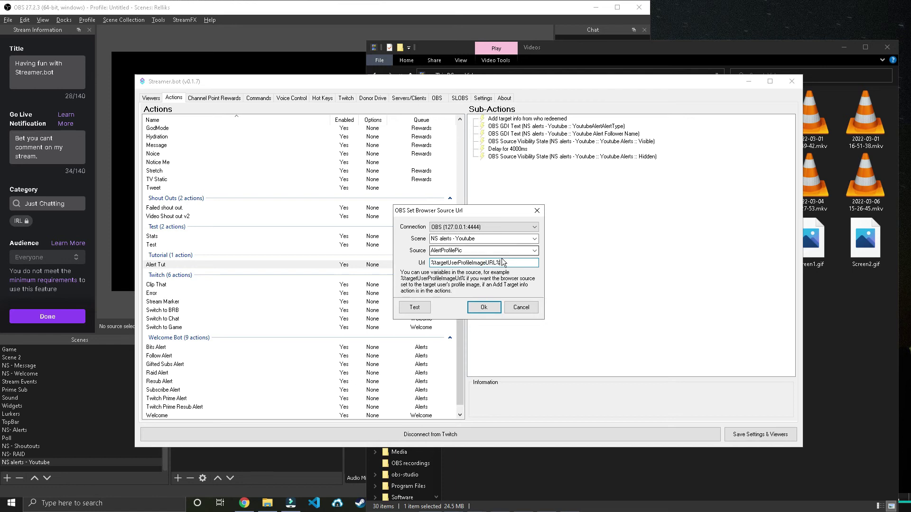
click(493, 308)
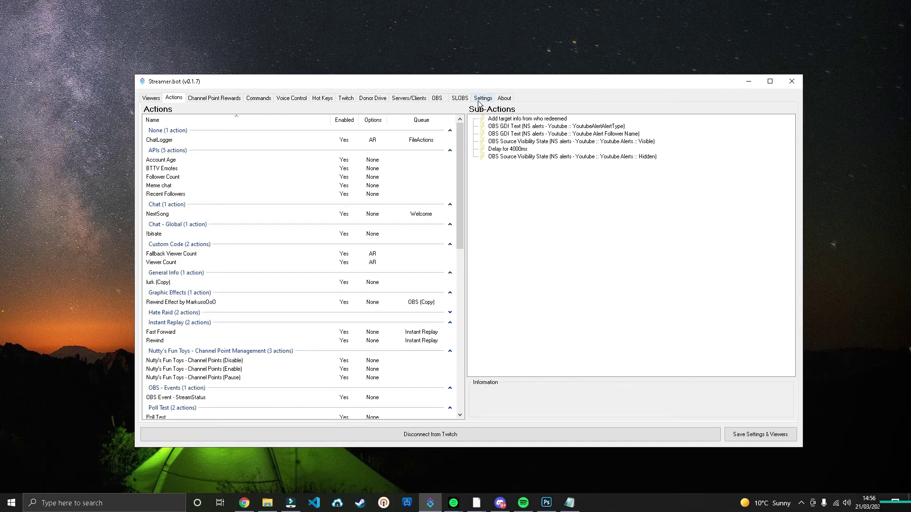
Assign the Alert Tut action to the Follows event and fire a test follow.
click(481, 99)
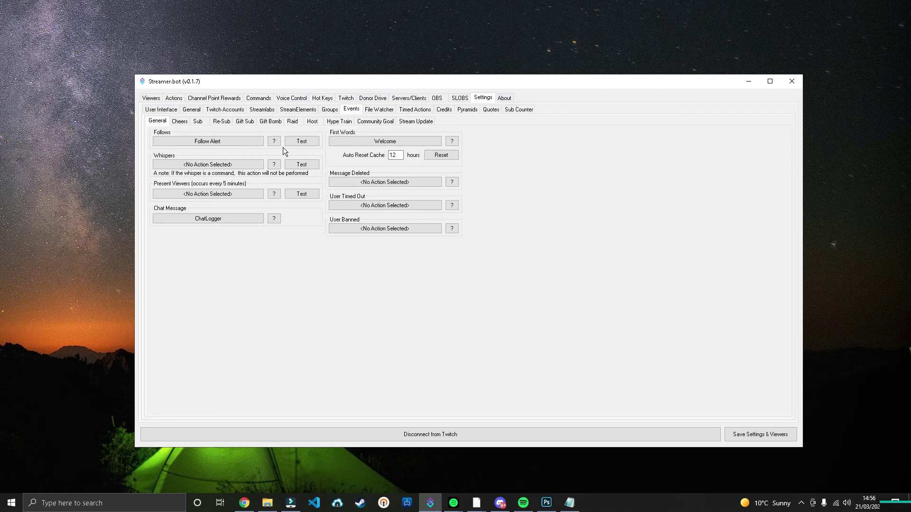
click(214, 143)
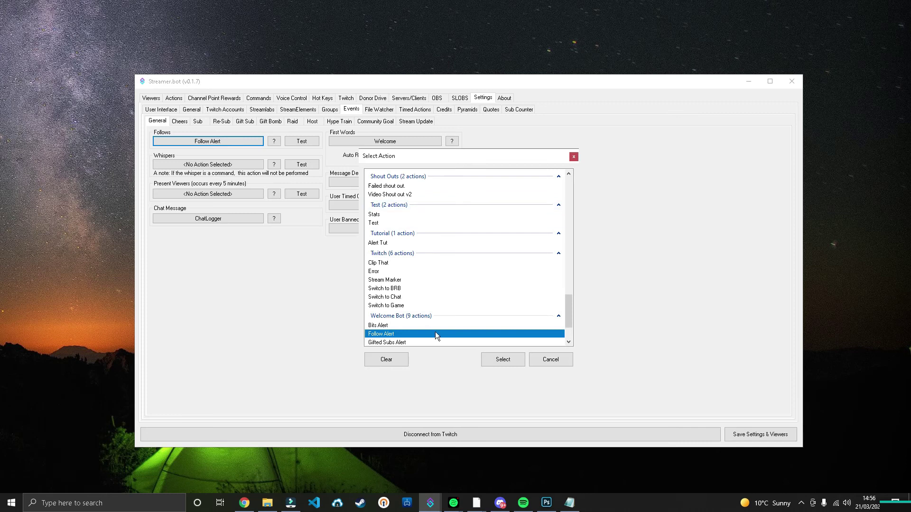
click(391, 243)
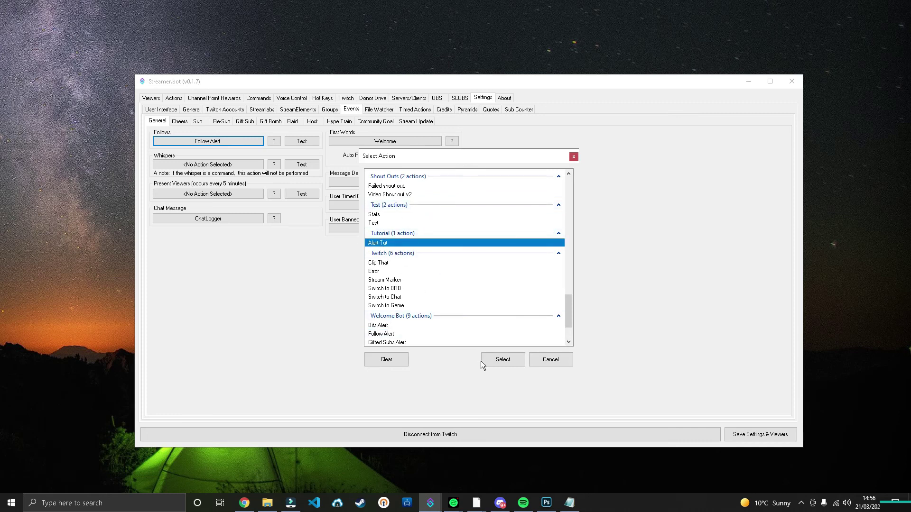
click(503, 360)
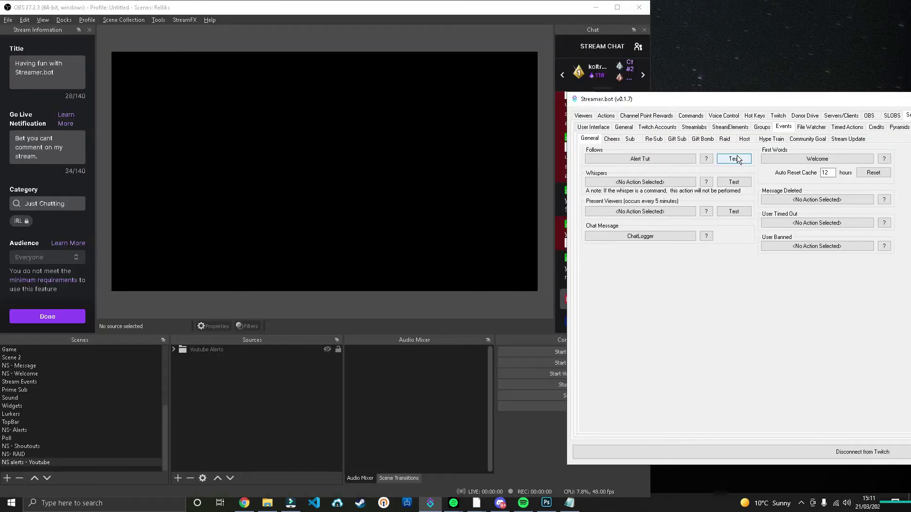
click(735, 160)
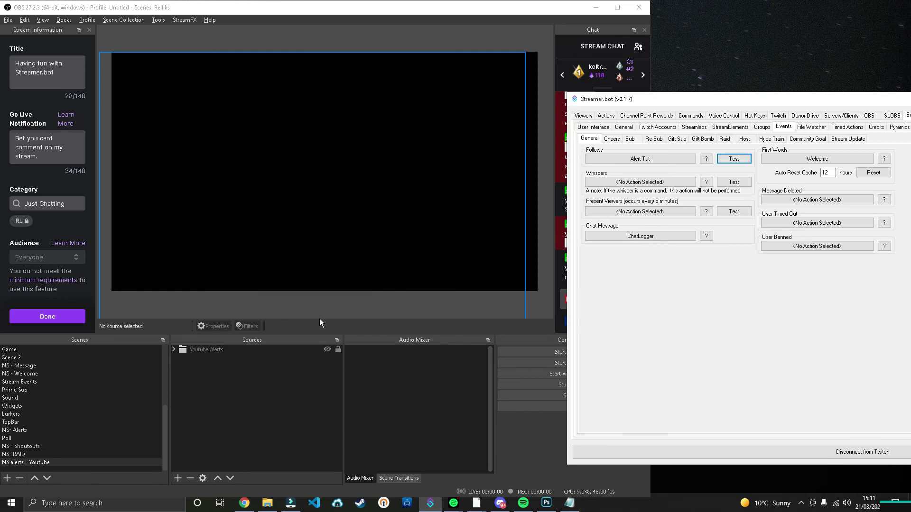
drag(777, 100, 663, 90)
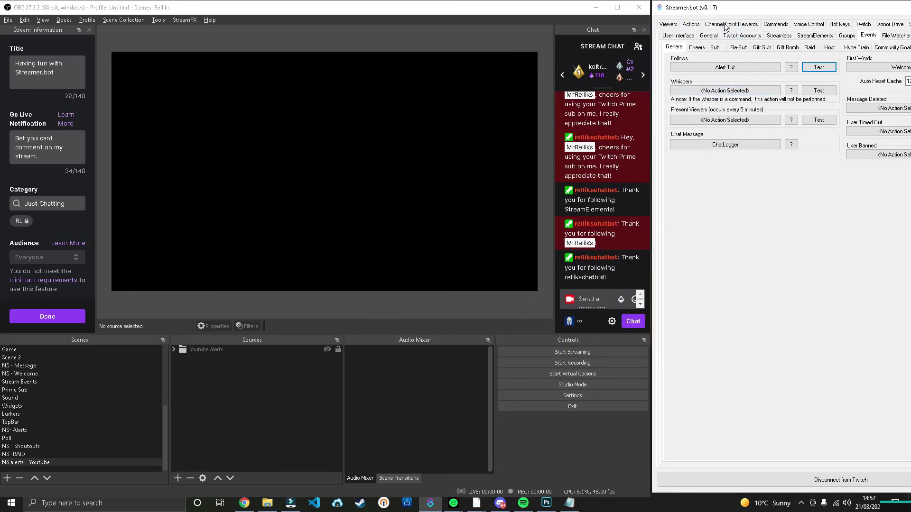
Maximise the window and look through the Cheers, Sub, Re-Sub and Raid event tabs.
double_click(774, 10)
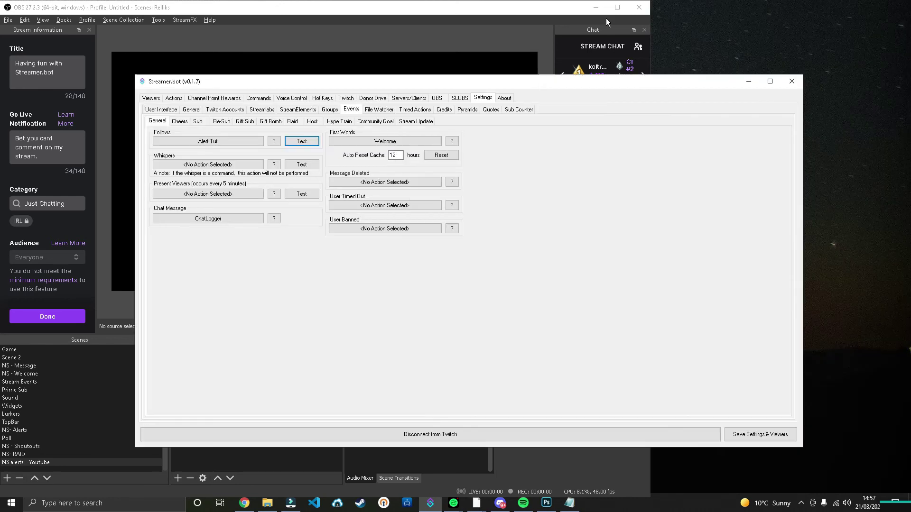
click(183, 122)
click(197, 124)
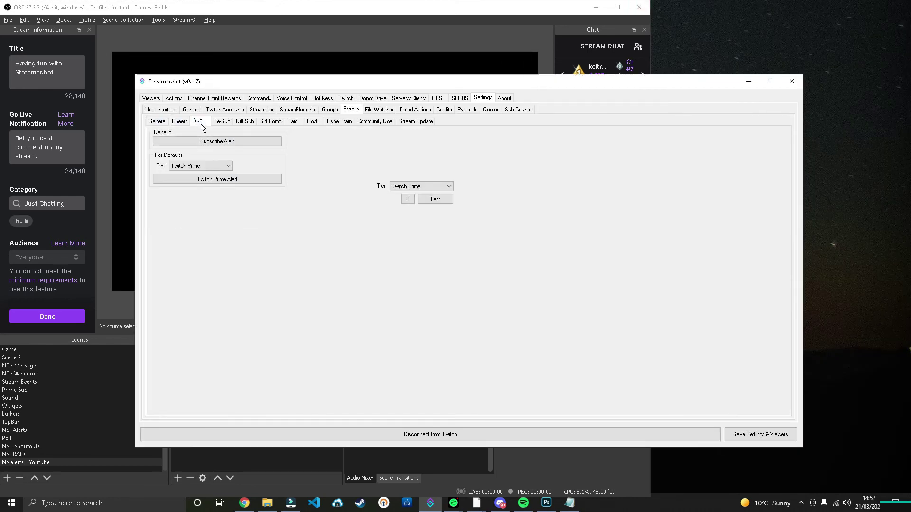
click(224, 124)
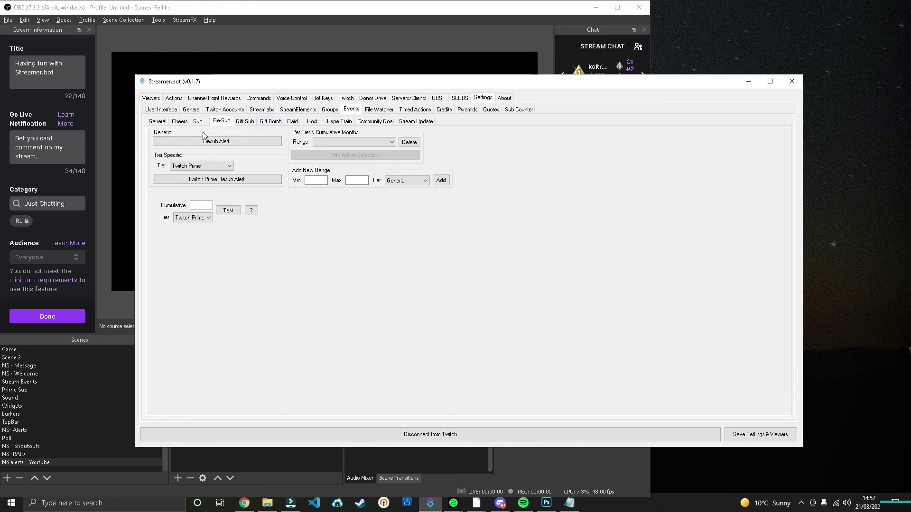
click(292, 122)
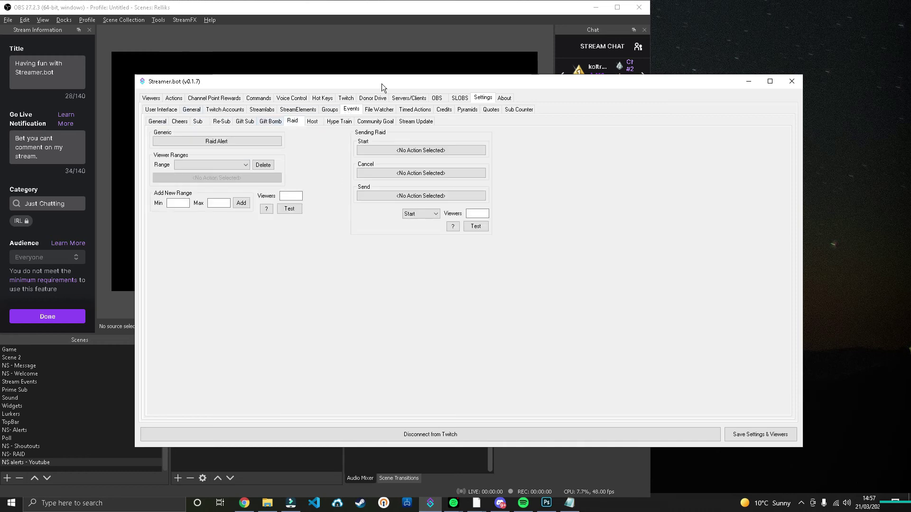